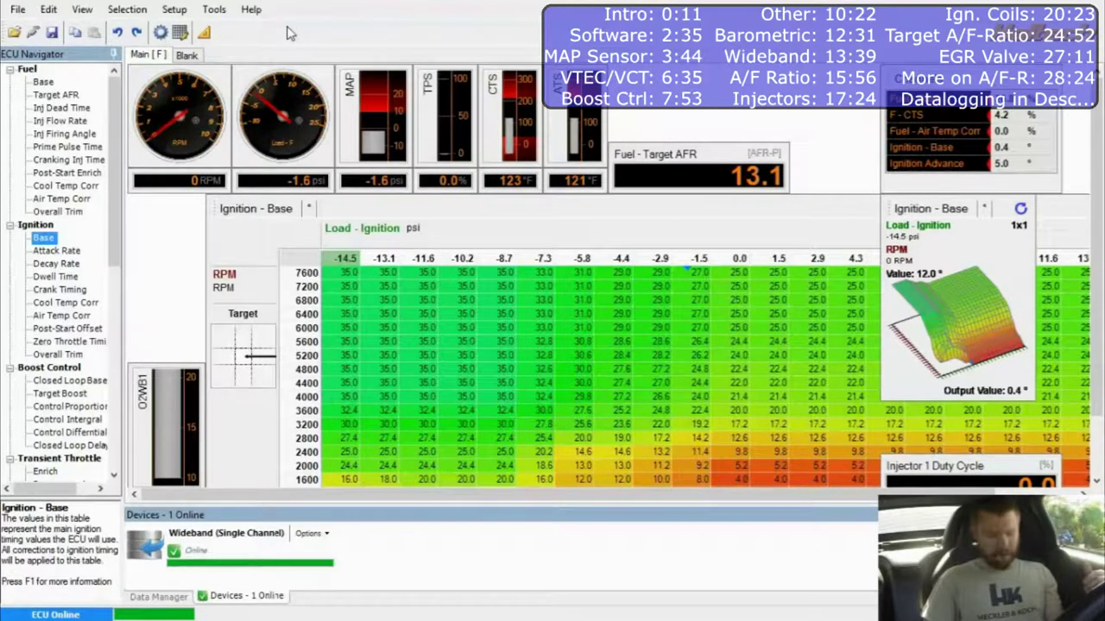
pyautogui.click(213, 10)
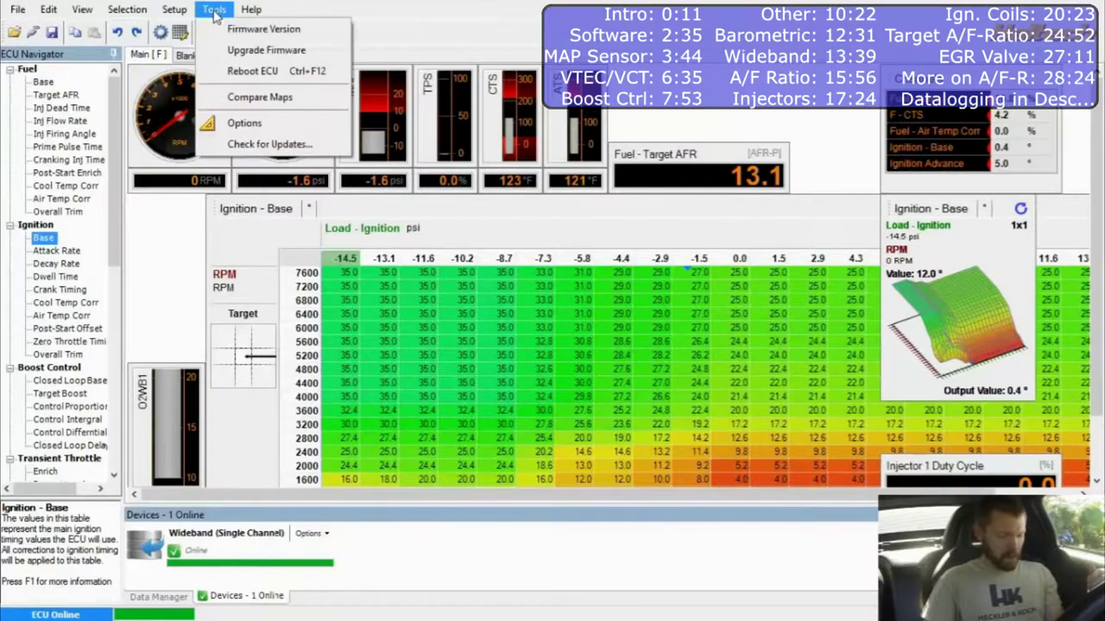
pyautogui.click(245, 122)
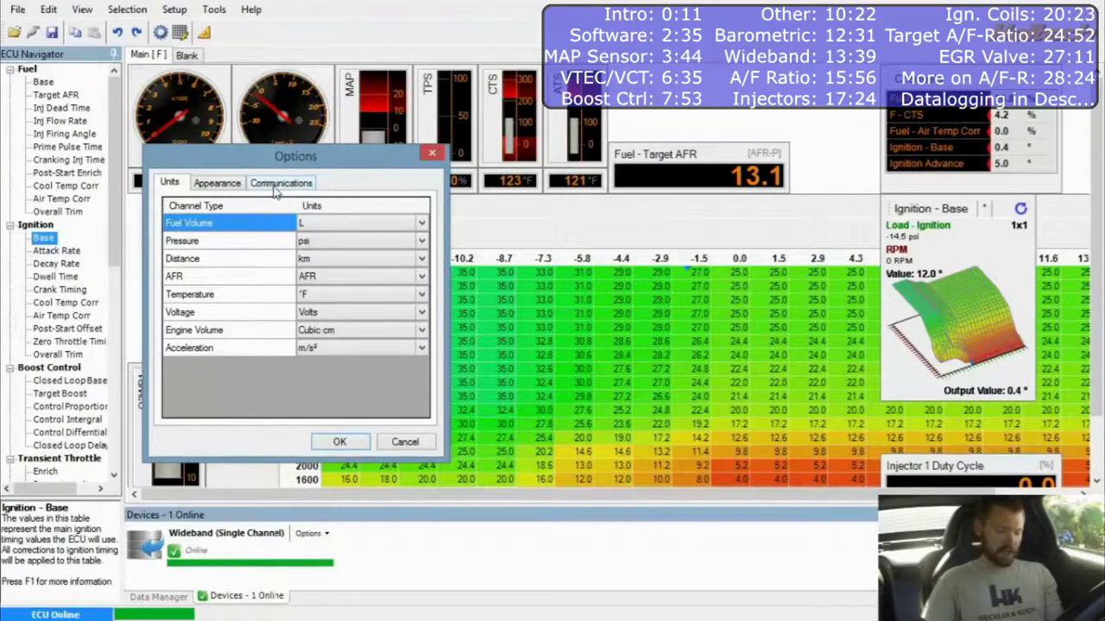
pyautogui.click(276, 185)
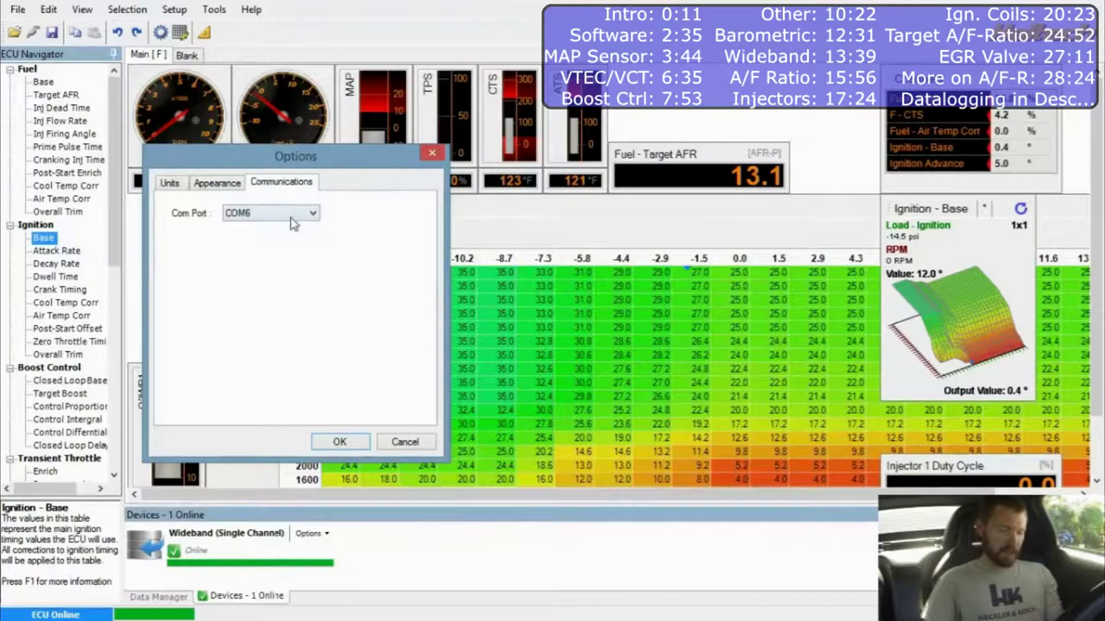
pyautogui.click(291, 216)
pyautogui.click(291, 217)
pyautogui.click(291, 217)
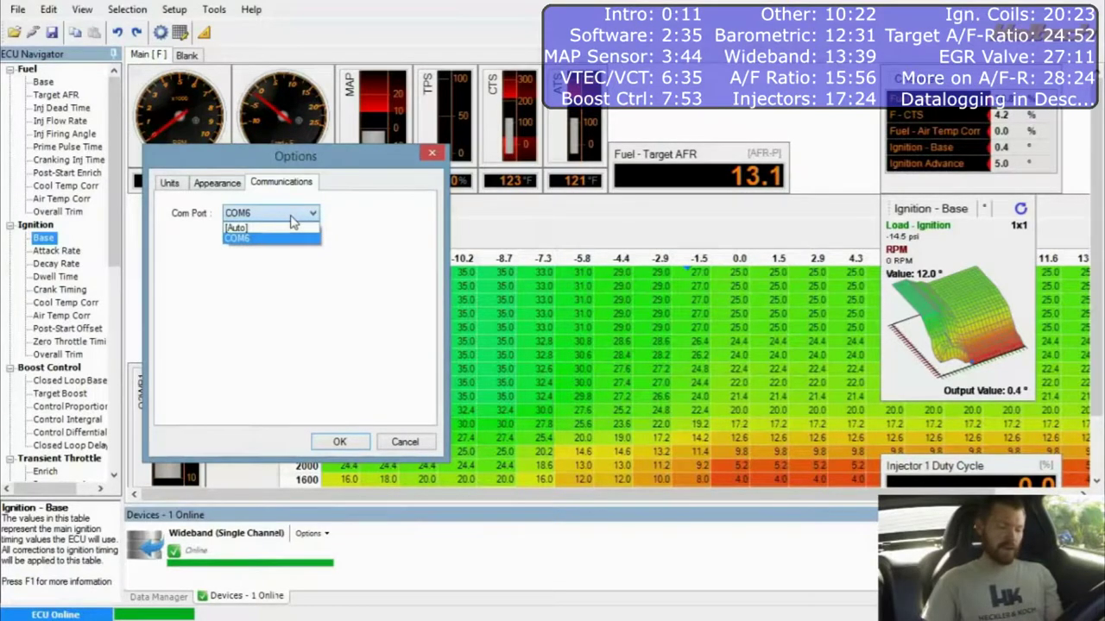
pyautogui.click(289, 219)
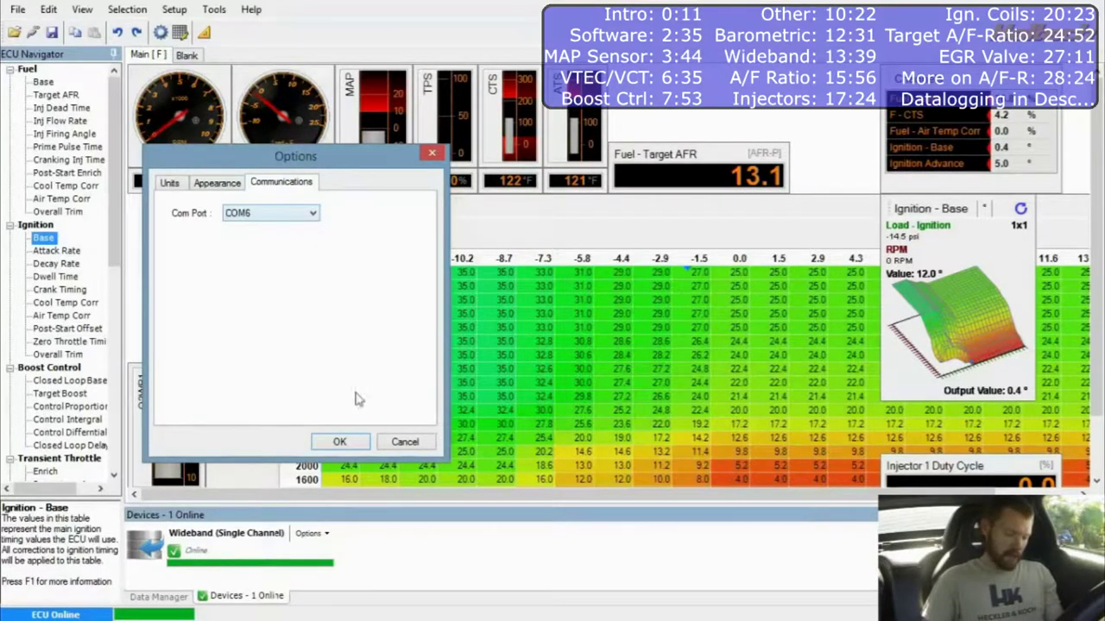
pyautogui.click(340, 443)
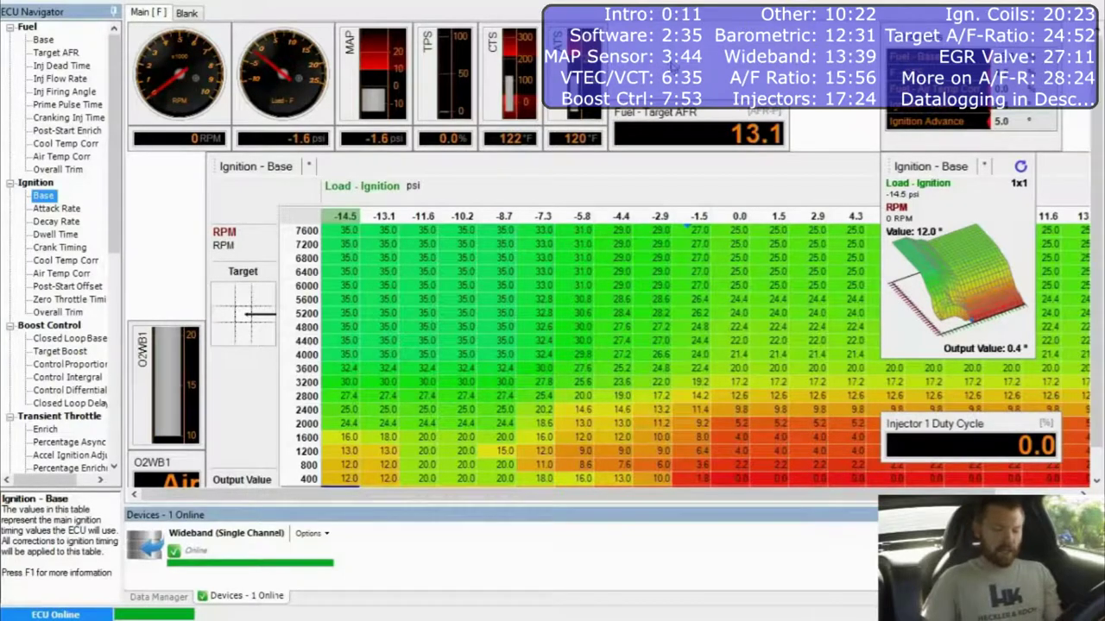
# Open the Tools menu with its firmware upgrade, ECU reboot and options commands
pyautogui.moveTo(200, 19)
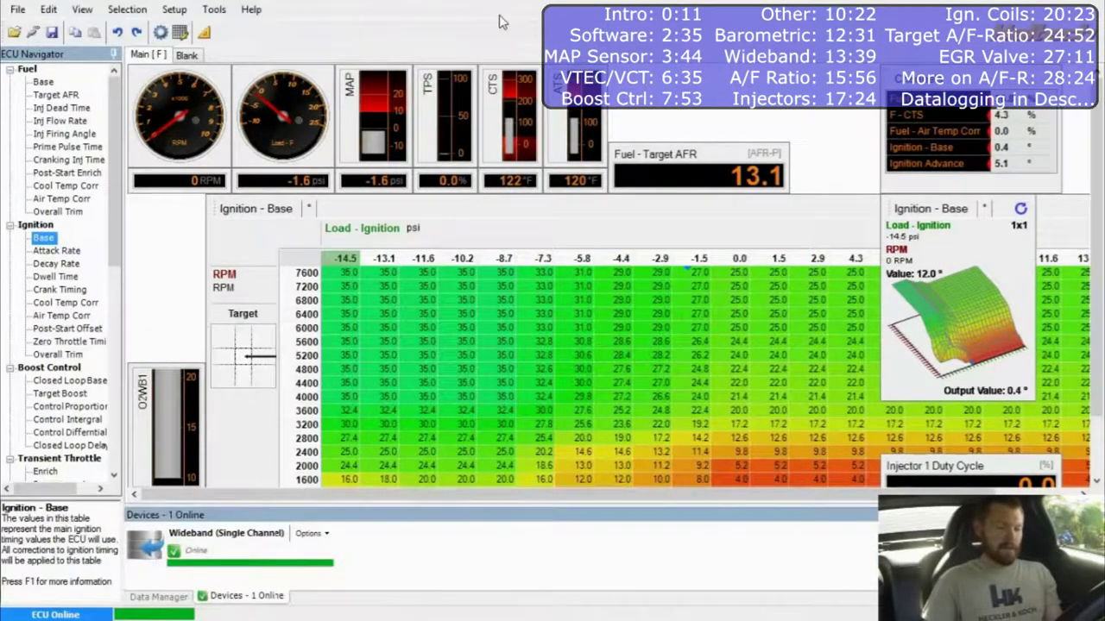
pyautogui.click(208, 15)
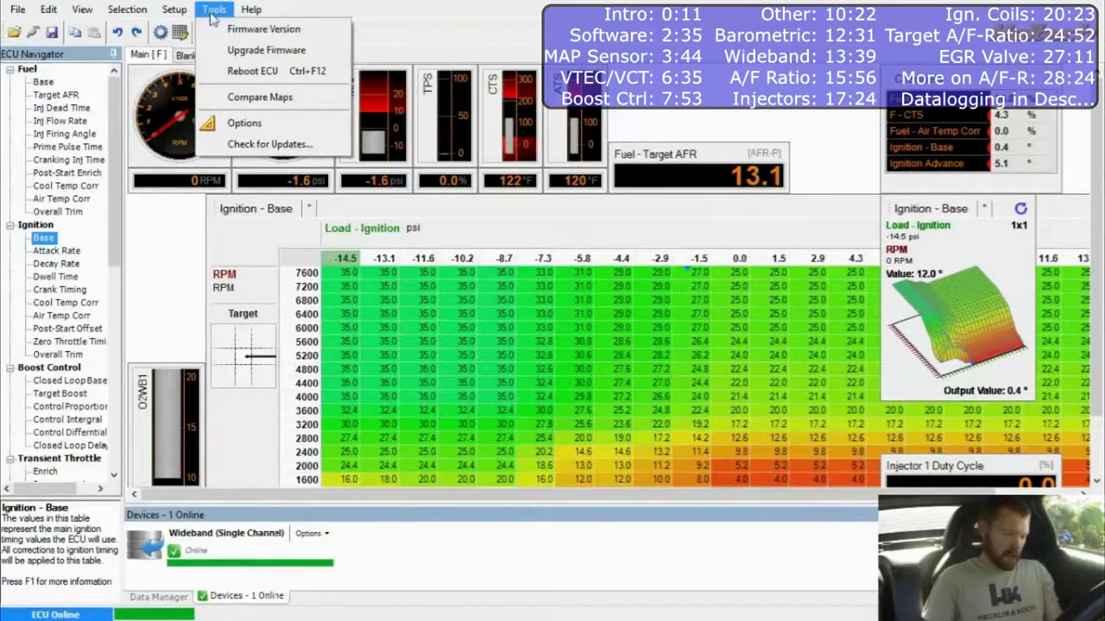
pyautogui.click(233, 119)
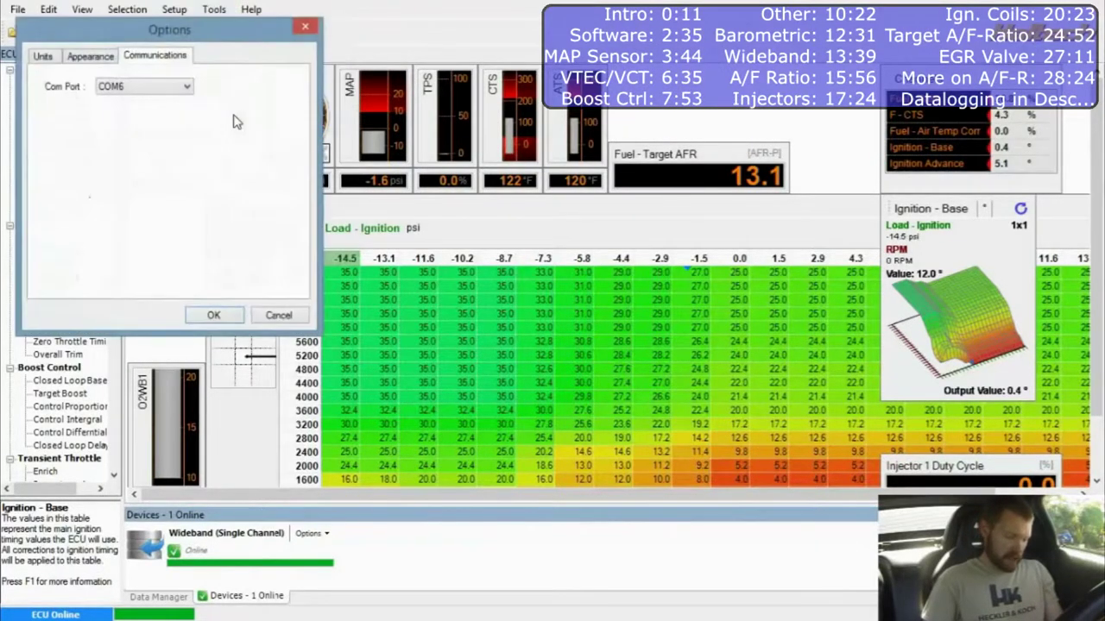
pyautogui.click(41, 57)
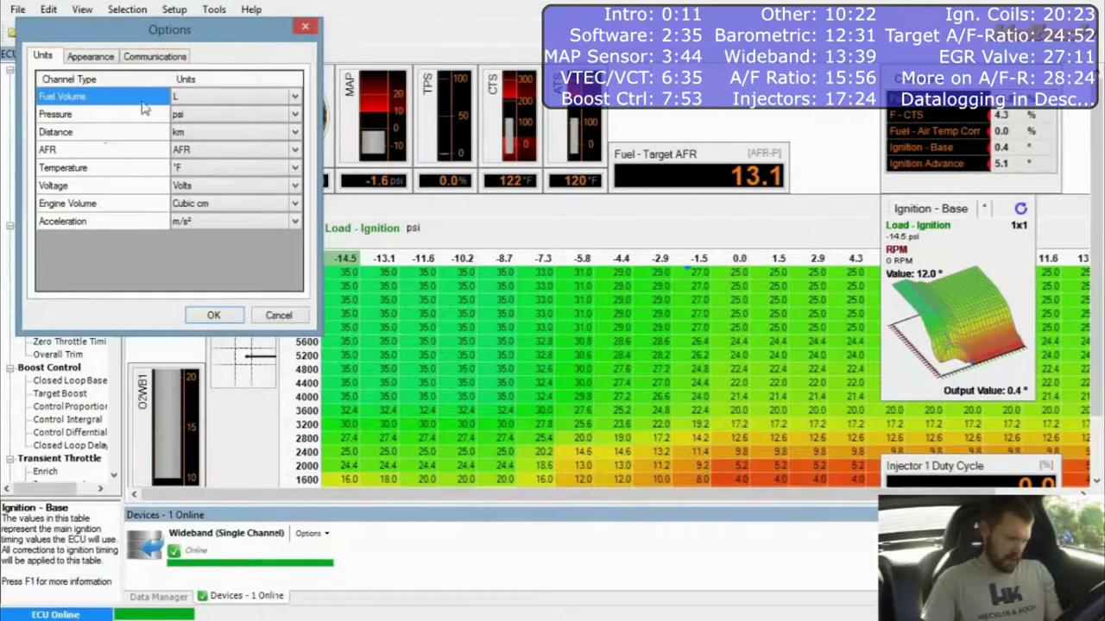
pyautogui.click(192, 119)
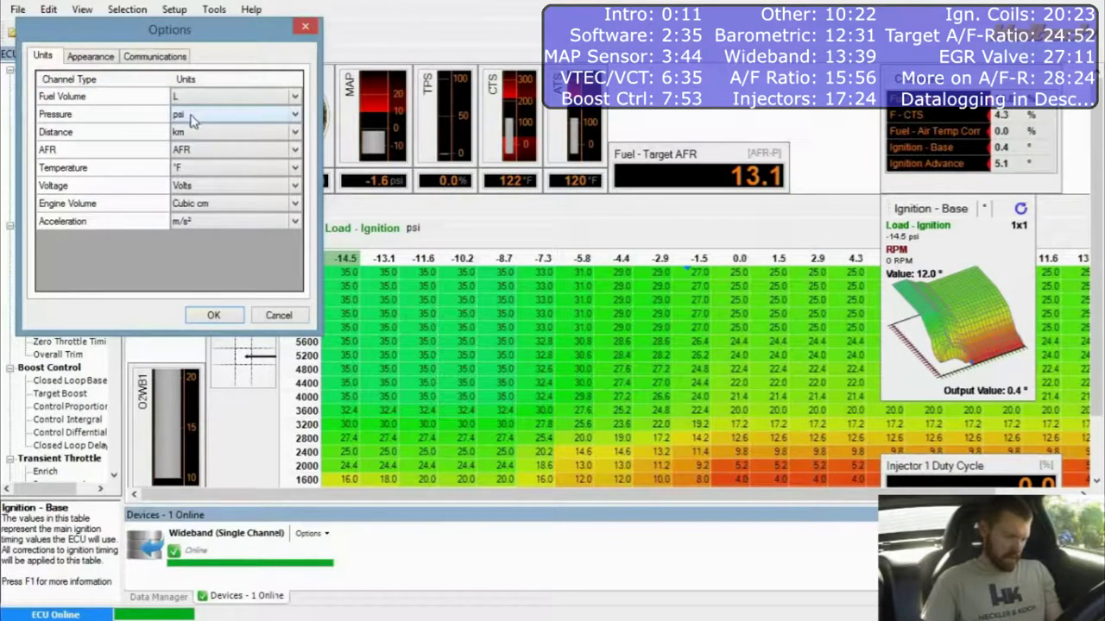
pyautogui.click(192, 119)
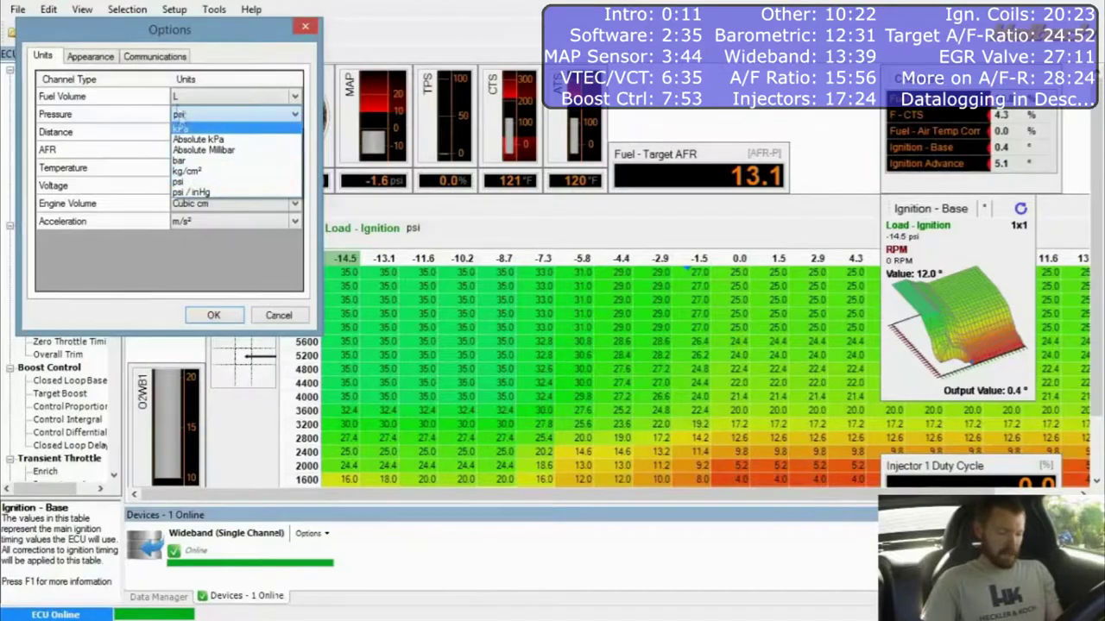
pyautogui.click(180, 184)
pyautogui.click(205, 102)
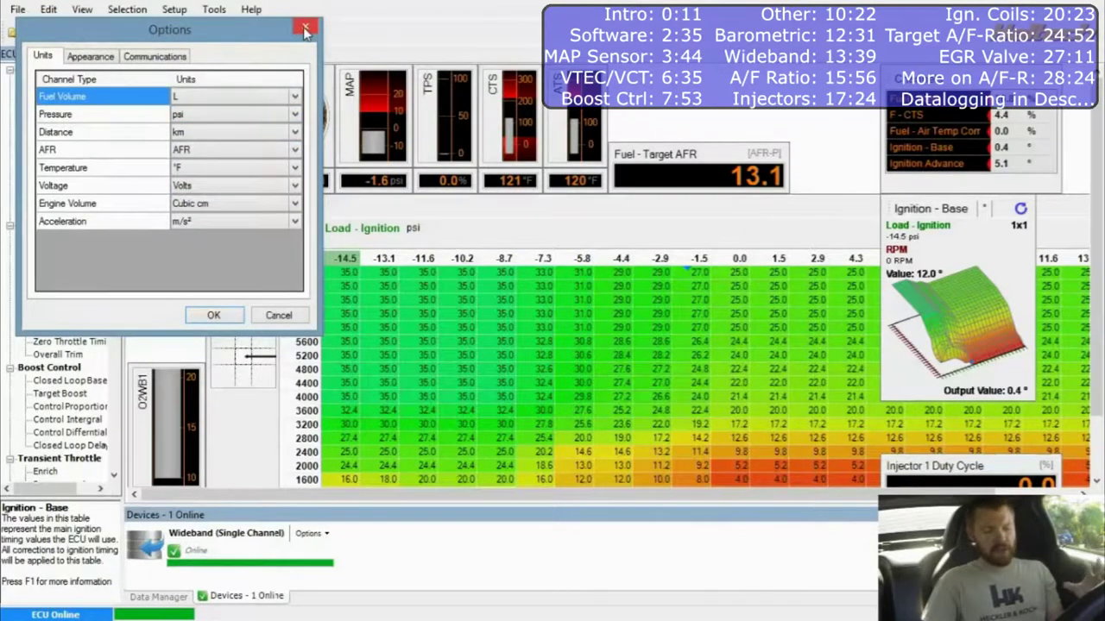
pyautogui.click(305, 30)
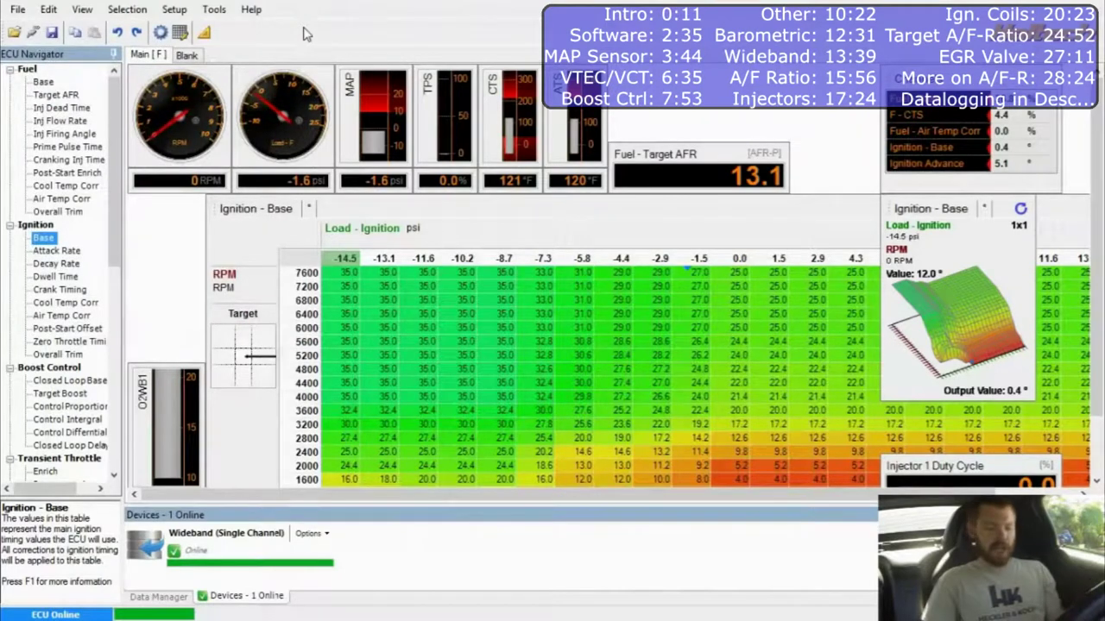
# Open Setup > Main Setup and review its Outputs and Inputs pages
pyautogui.click(212, 9)
pyautogui.moveTo(173, 9)
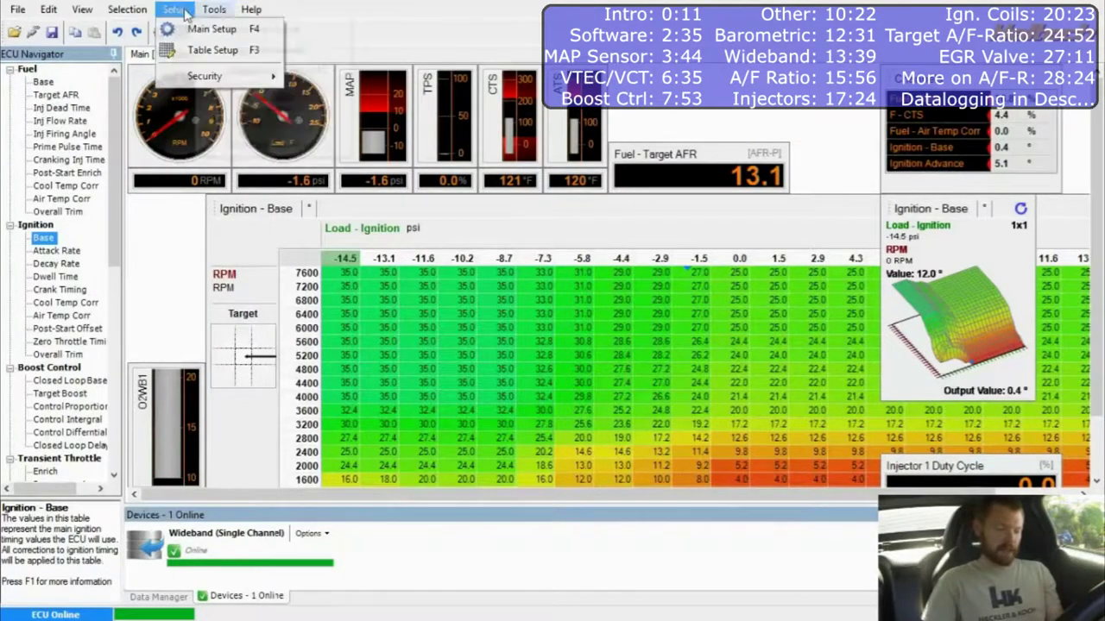
pyautogui.click(192, 33)
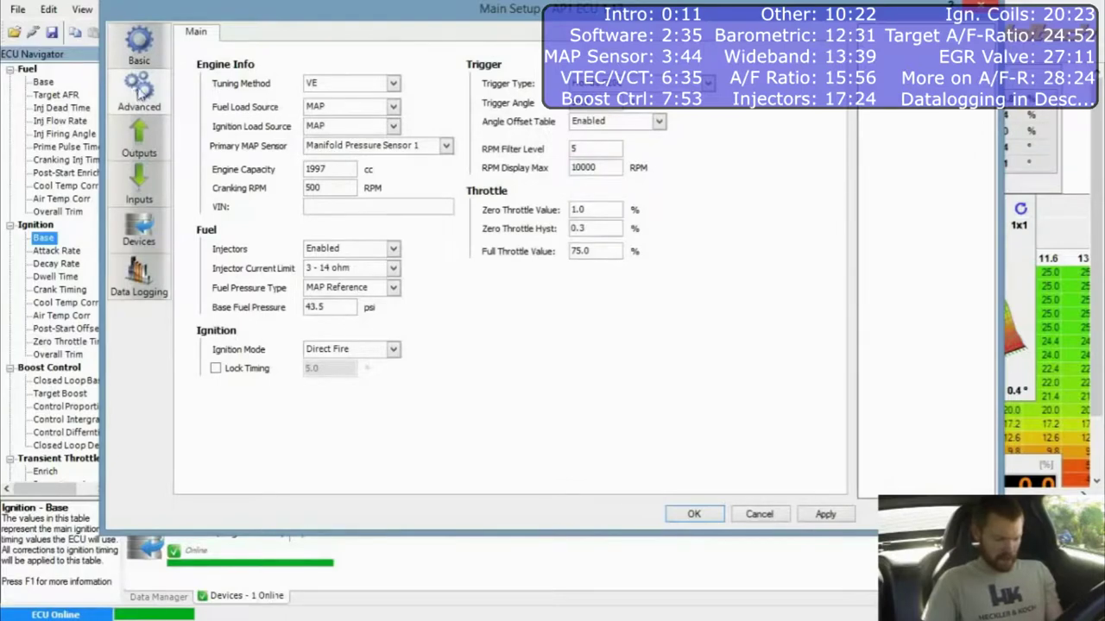
pyautogui.click(138, 142)
pyautogui.click(138, 190)
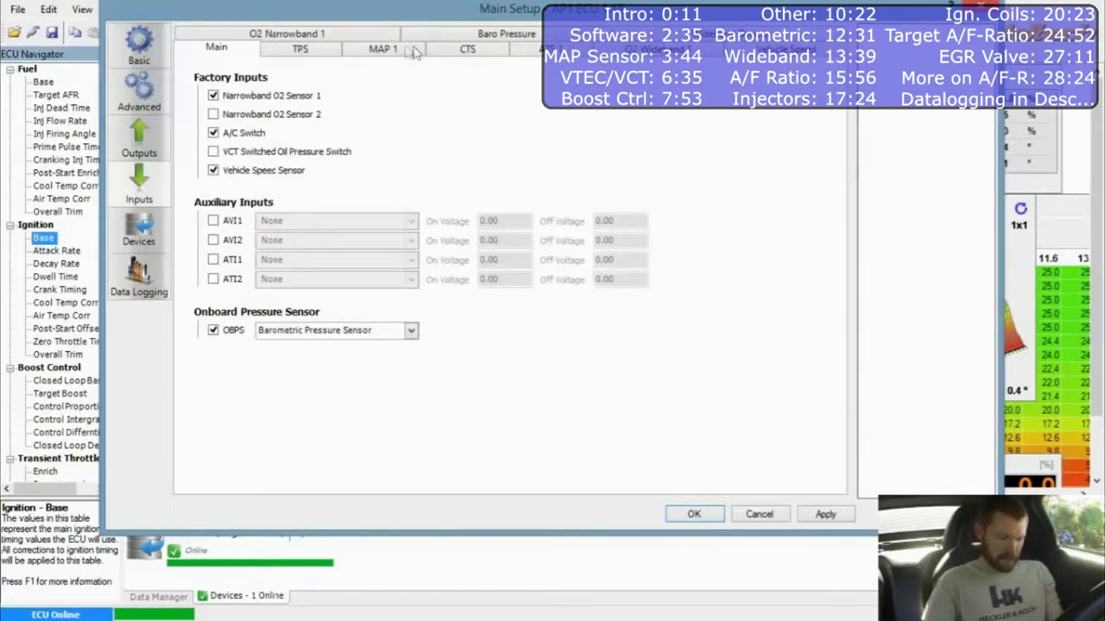
# Check the MAP 1 calibration (-14.5 to 35.3 psi), then review the Basic and Advanced pages
pyautogui.click(382, 49)
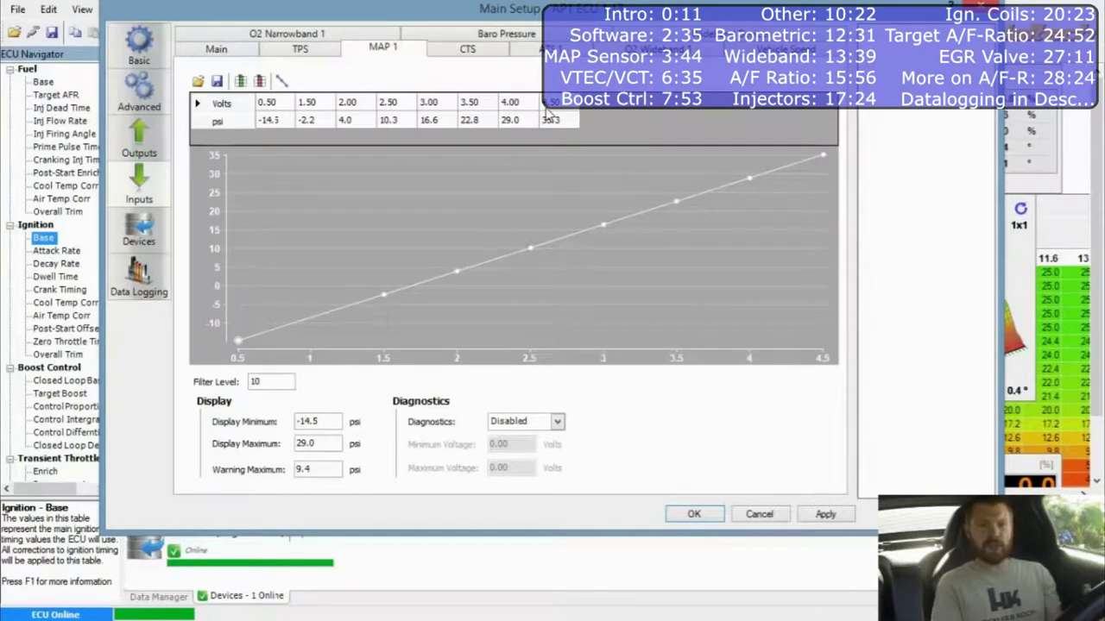
pyautogui.click(274, 122)
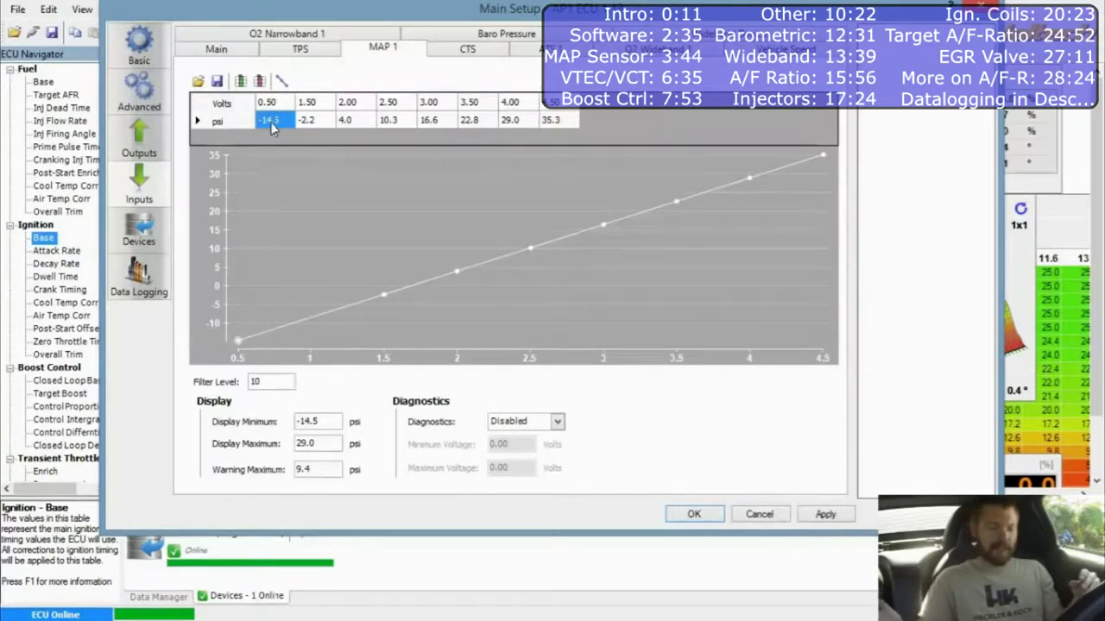
pyautogui.click(139, 47)
pyautogui.click(136, 80)
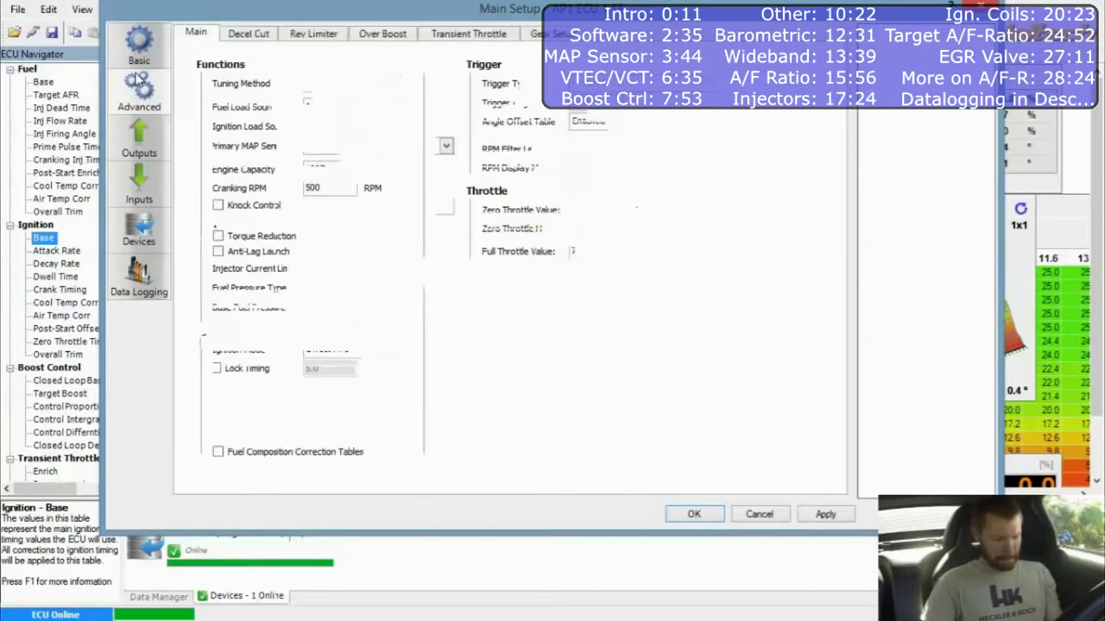
pyautogui.moveTo(218, 197)
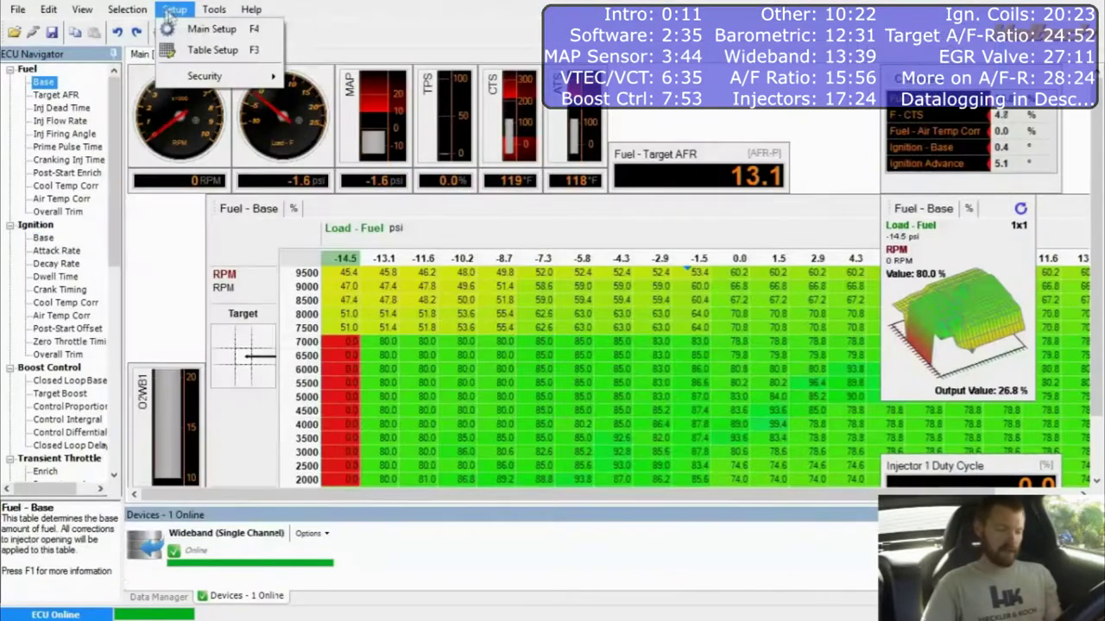
# Enable the VCT Switched (VTEC) output and its VTEC-switched fuel and ignition base tables
pyautogui.click(198, 31)
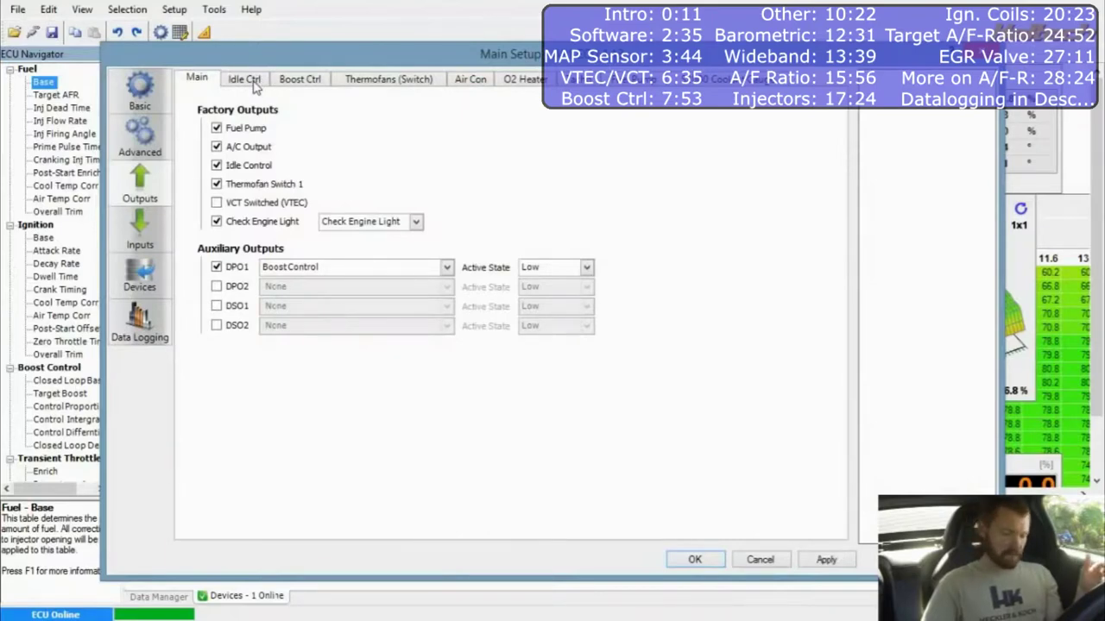
pyautogui.click(216, 203)
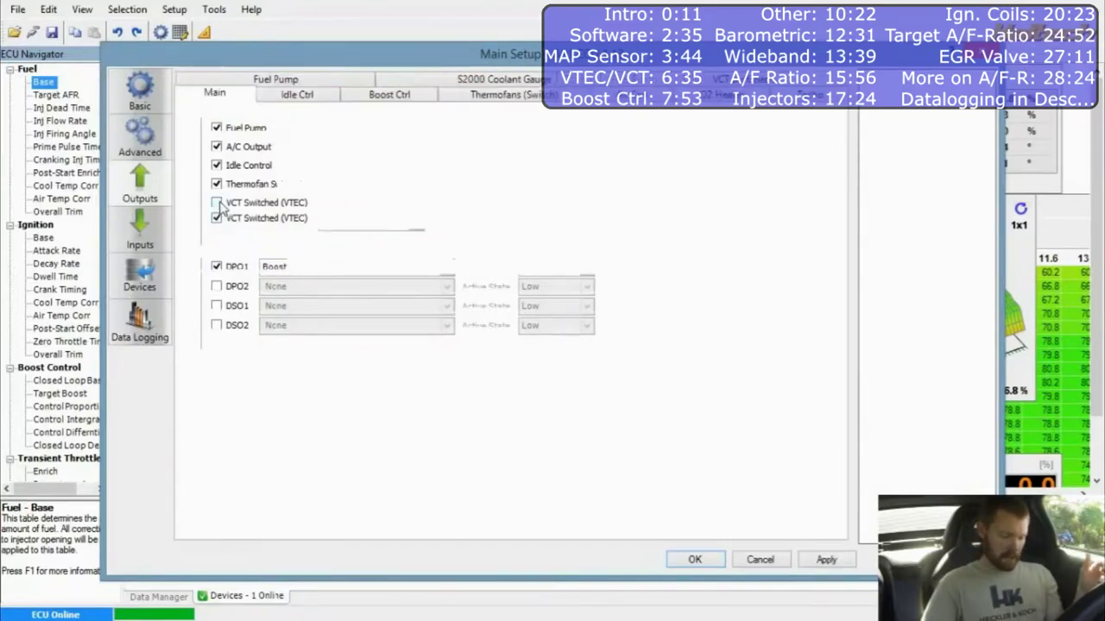
pyautogui.click(143, 147)
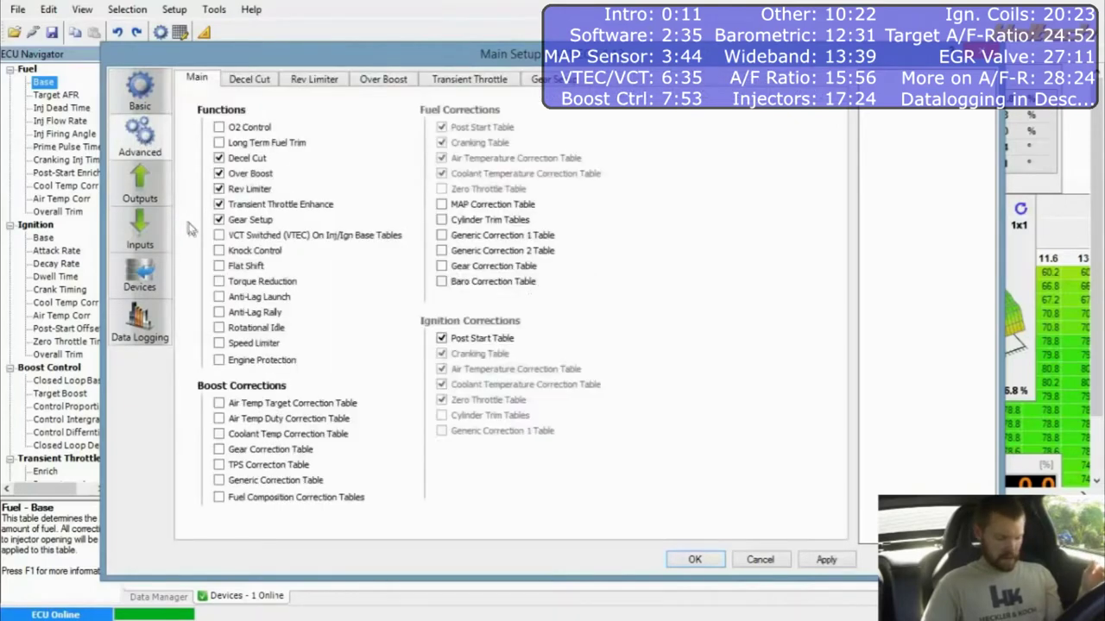
pyautogui.click(221, 235)
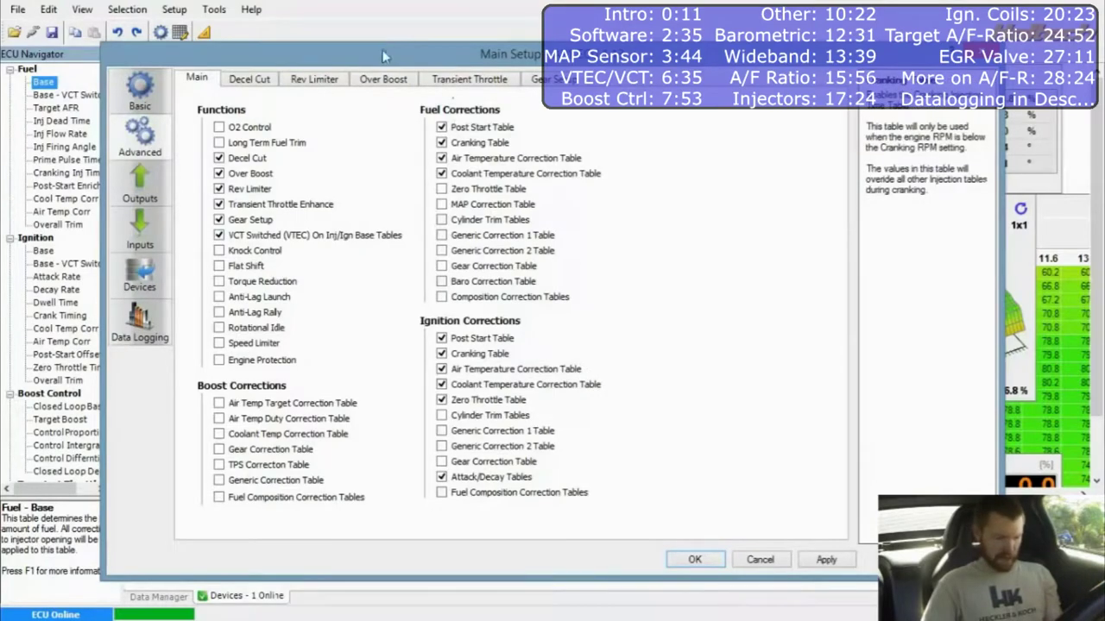
pyautogui.moveTo(385, 56); pyautogui.dragTo(717, 57)
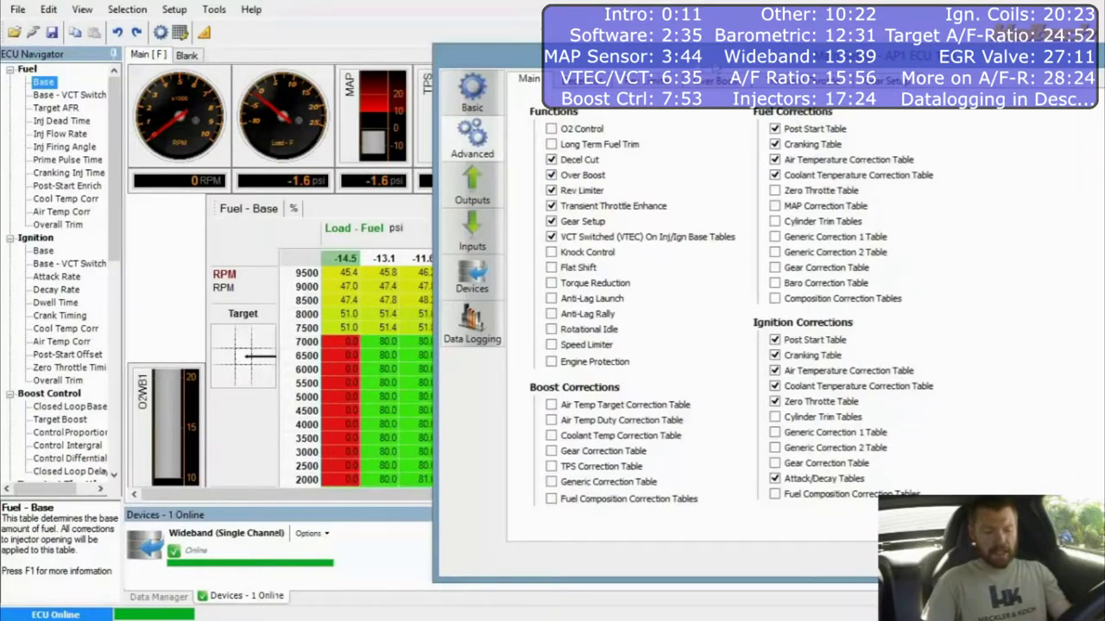
# Move the Main Setup window back into view and close it with Enter
pyautogui.moveTo(713, 62); pyautogui.dragTo(436, 39)
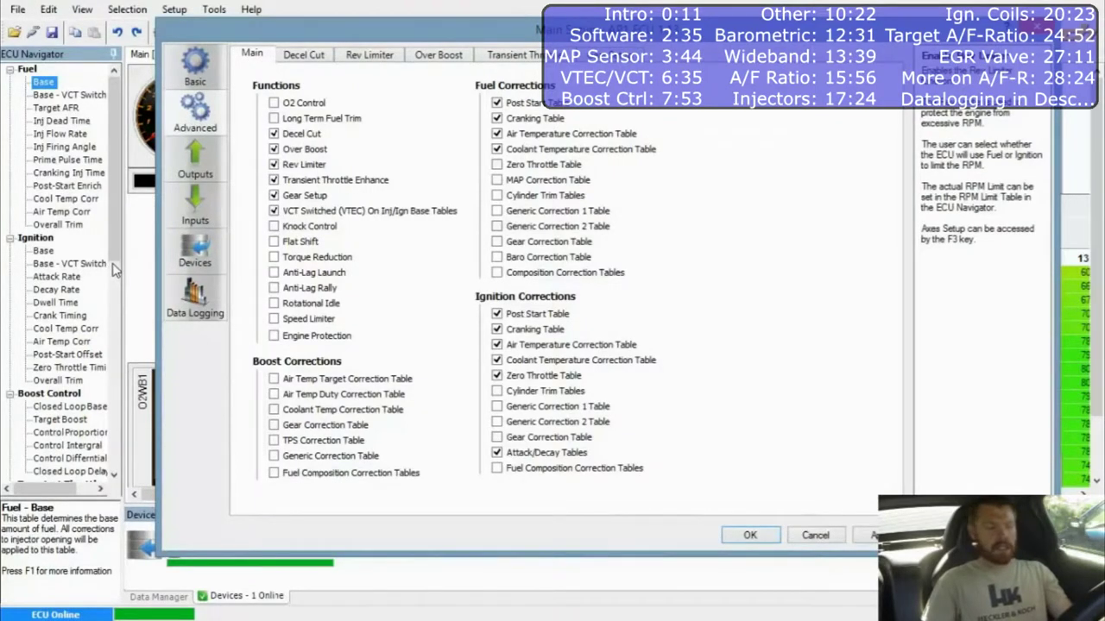
pyautogui.press('Return')
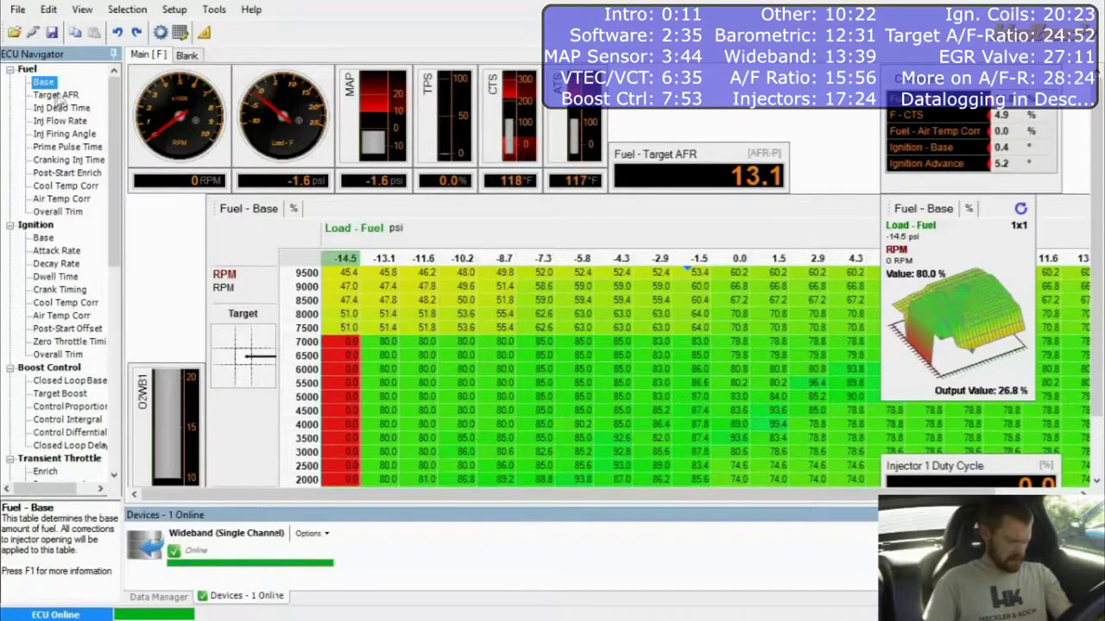
pyautogui.click(176, 11)
# Reopen Main Setup on its Outputs page, where DPO1 is assigned to Boost Control
pyautogui.click(197, 33)
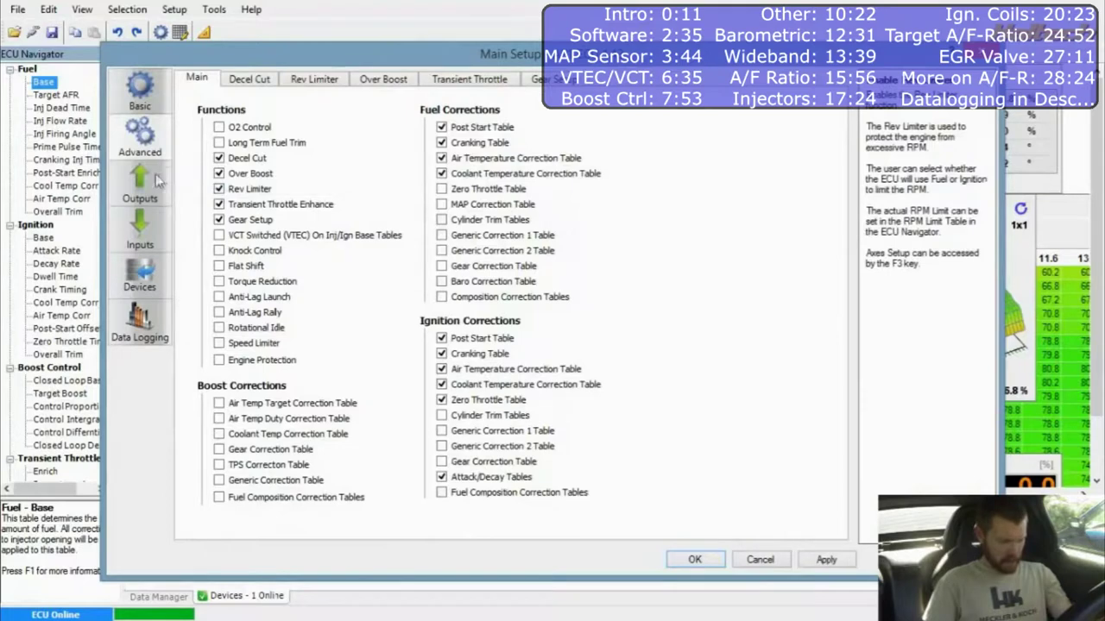
pyautogui.click(141, 185)
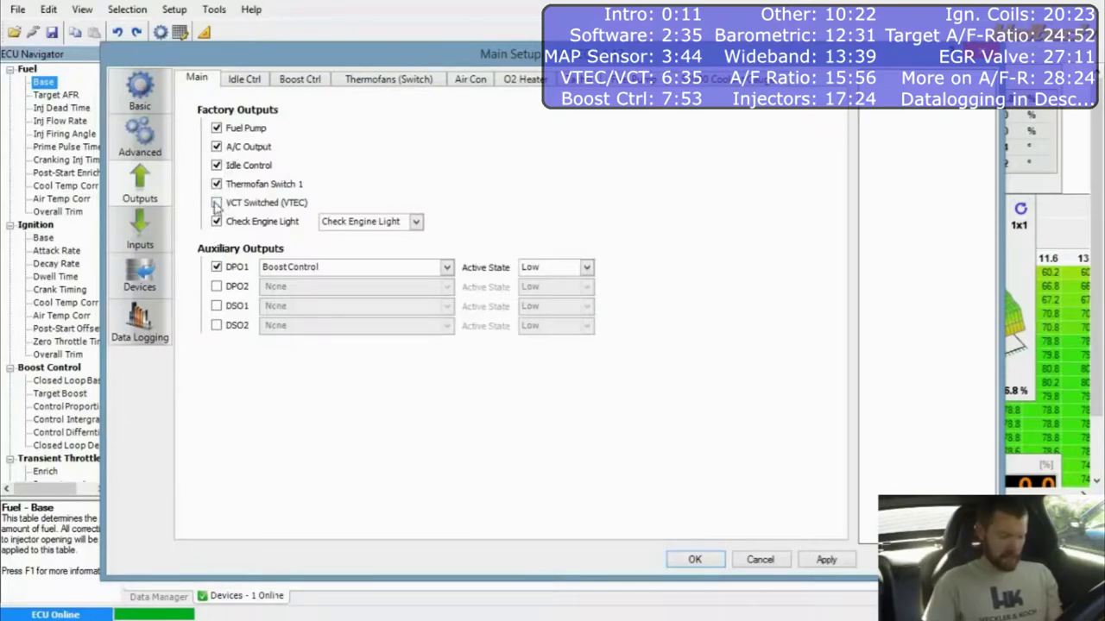
# Keep DPO1 as Boost Control with Low active state and view the Boost Ctrl tab
pyautogui.click(316, 269)
pyautogui.click(316, 270)
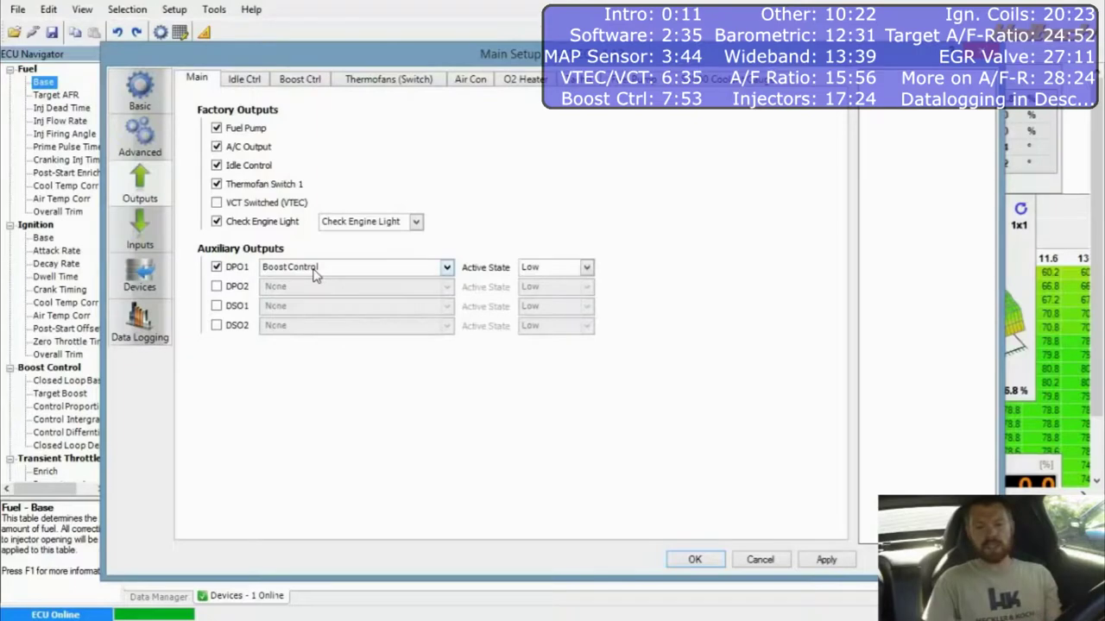
pyautogui.click(586, 267)
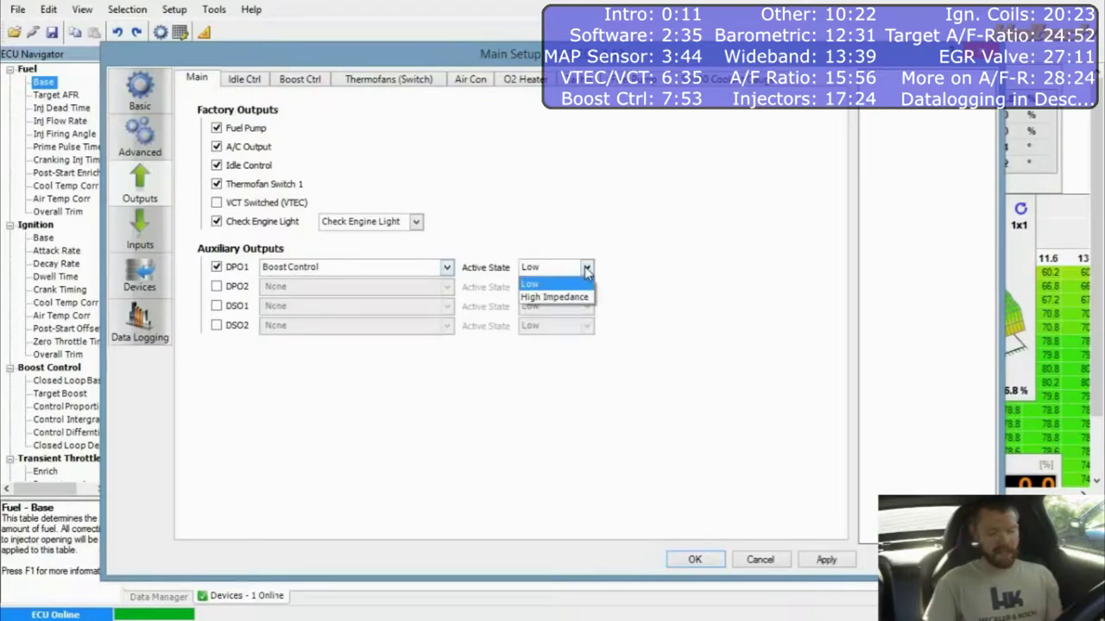
pyautogui.click(586, 268)
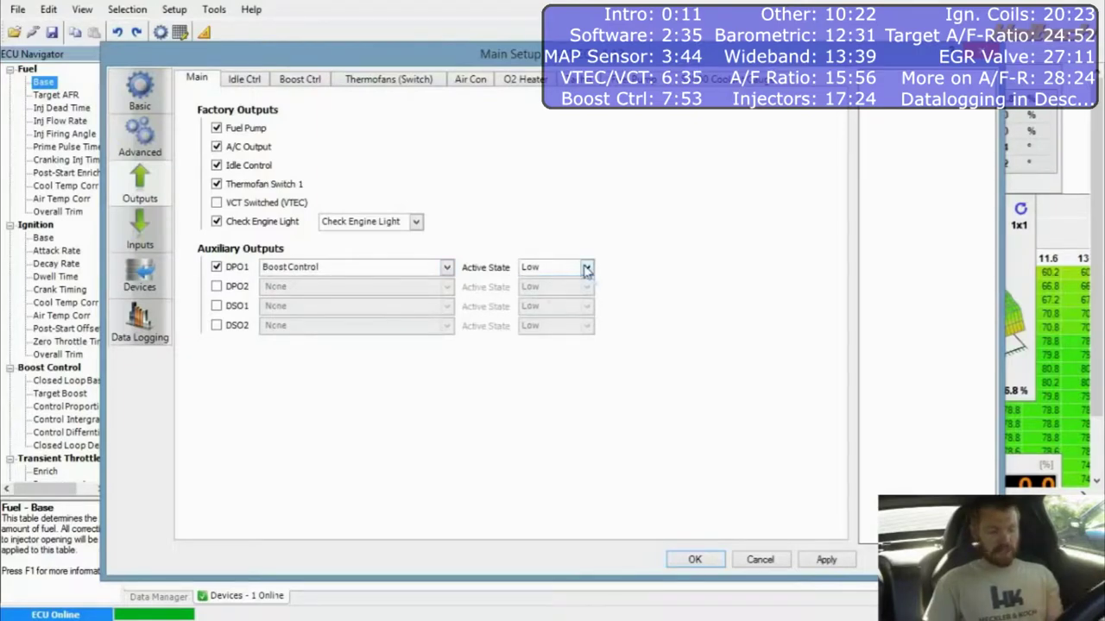
pyautogui.click(300, 81)
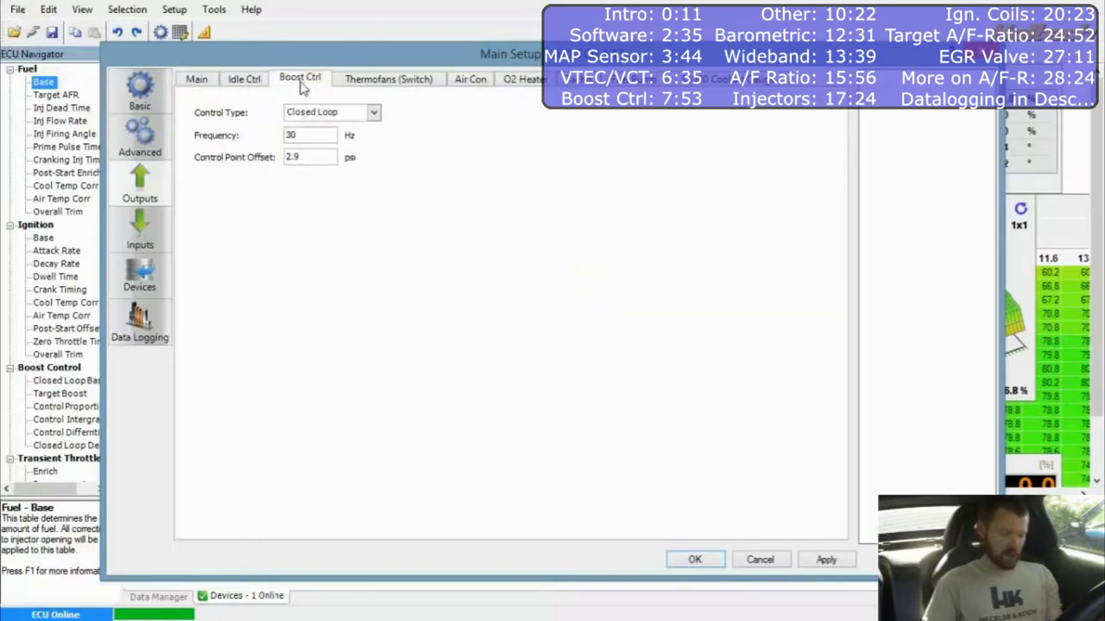
pyautogui.click(303, 134)
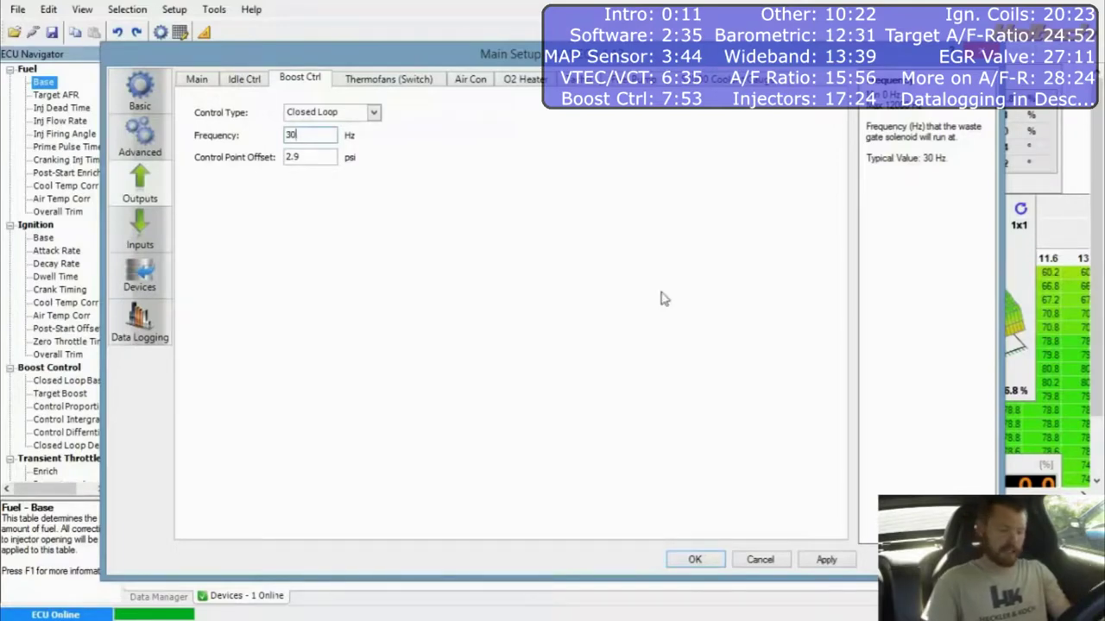
pyautogui.click(315, 157)
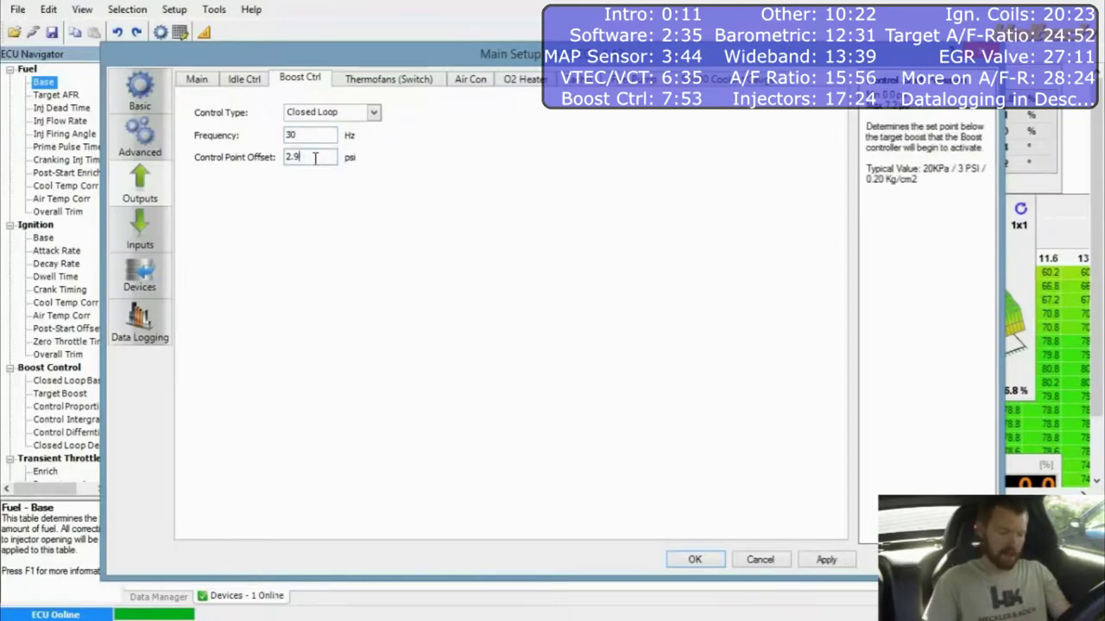
pyautogui.click(338, 119)
pyautogui.click(338, 119)
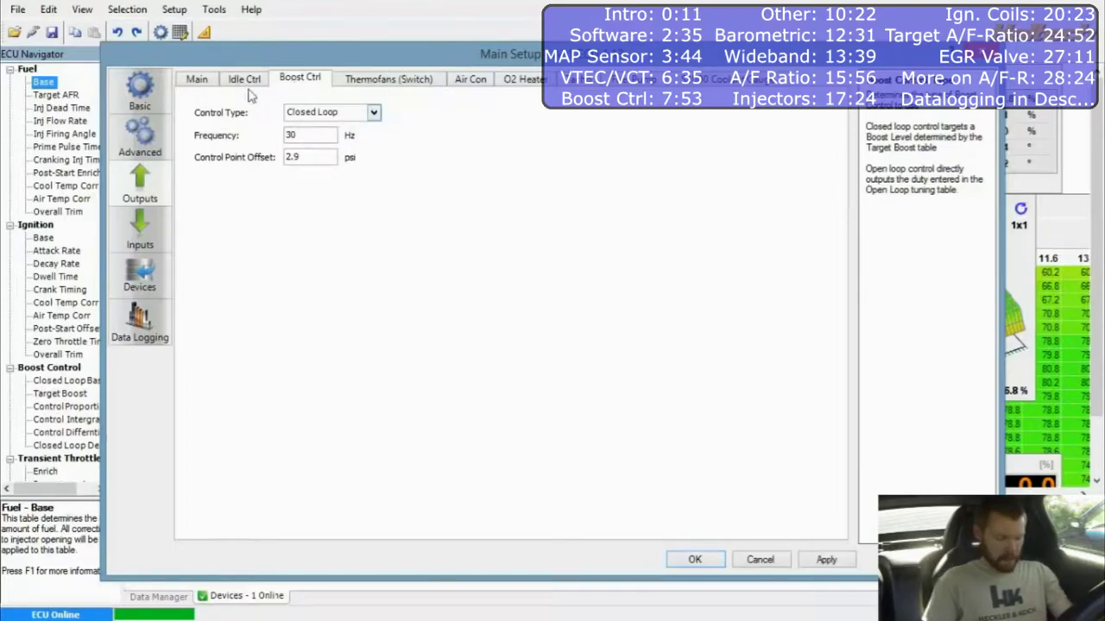
# Review the Thermofans, Air Con, O2 Heater, Pulses Per Cycle and Prime Time (4.00 s) tabs
pyautogui.click(387, 79)
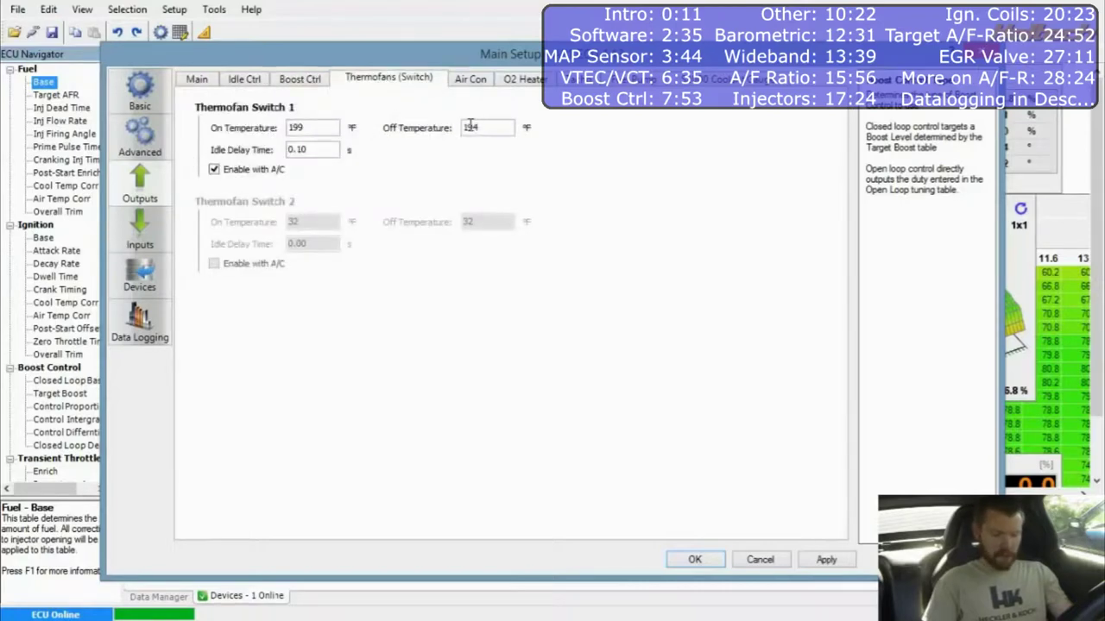
pyautogui.click(476, 80)
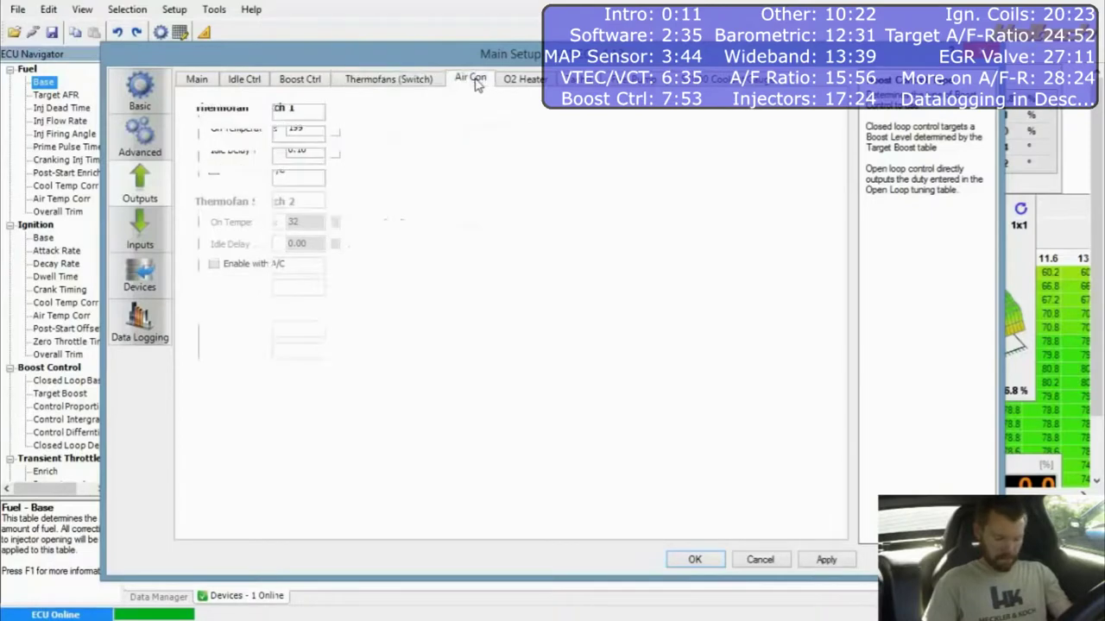
pyautogui.click(526, 79)
pyautogui.click(574, 81)
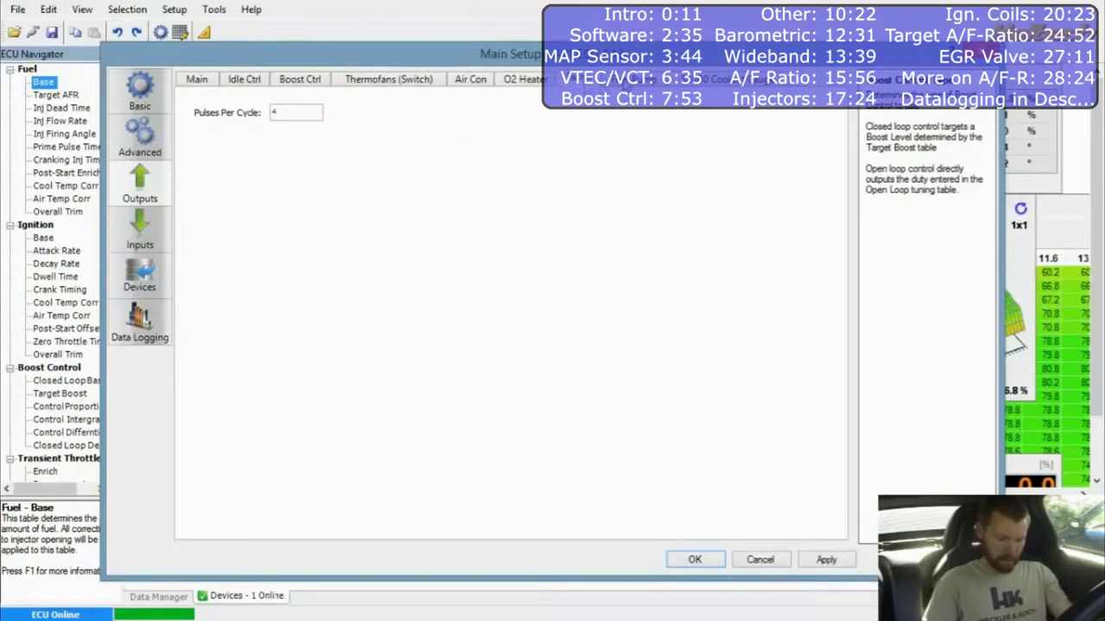
pyautogui.click(628, 81)
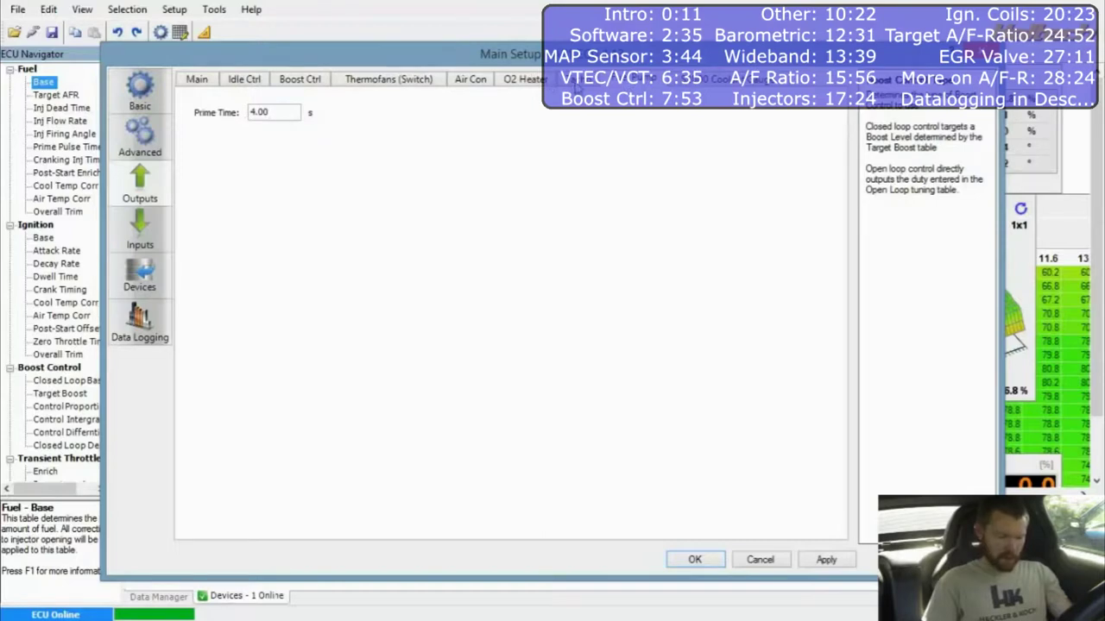
pyautogui.click(575, 86)
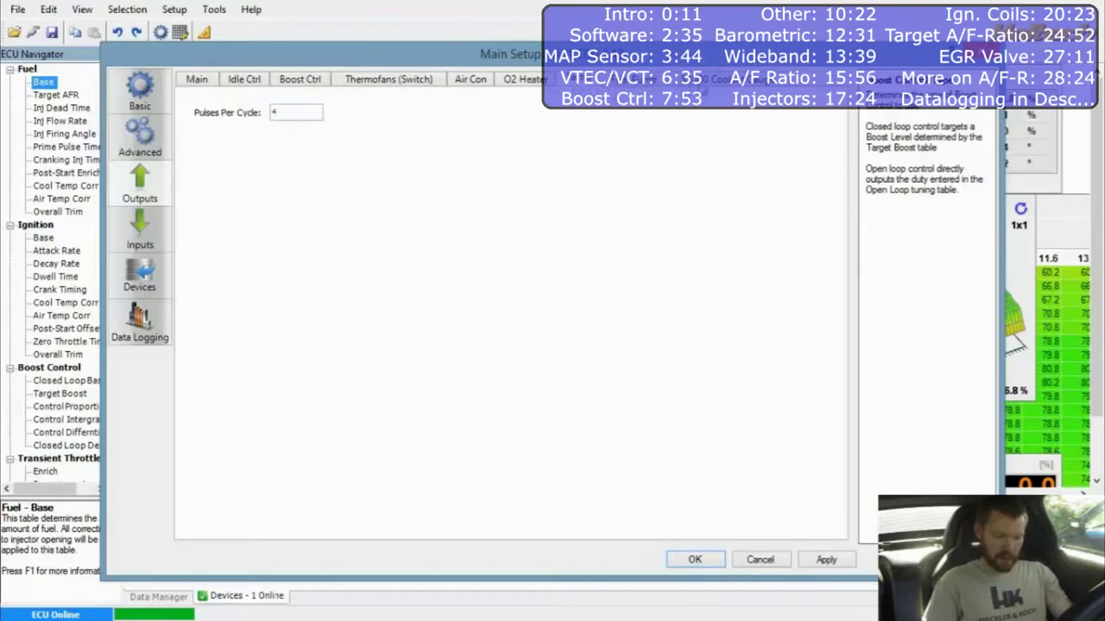
# Review Temp 1–6 stages, 140 to 240 °F in 20 °F steps, without changes
pyautogui.click(704, 79)
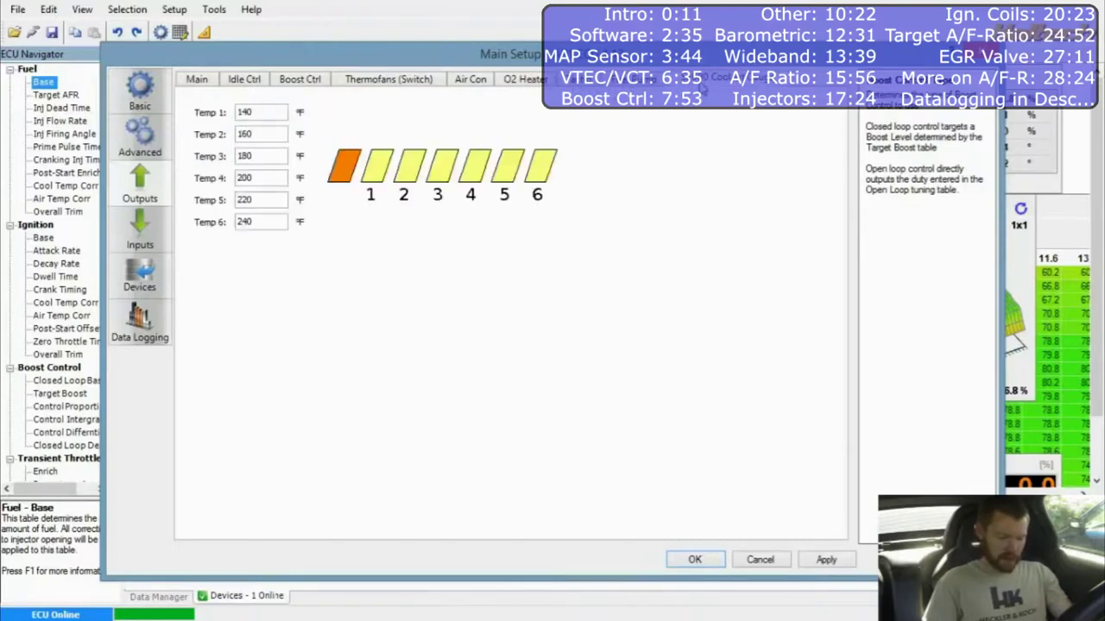
pyautogui.click(255, 112)
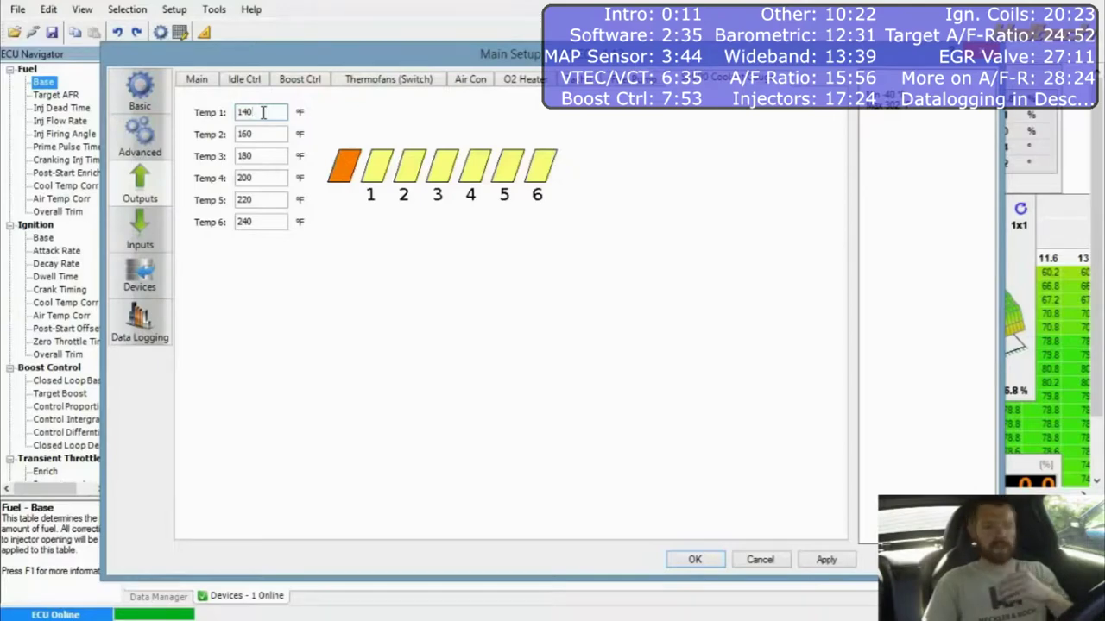
pyautogui.click(265, 156)
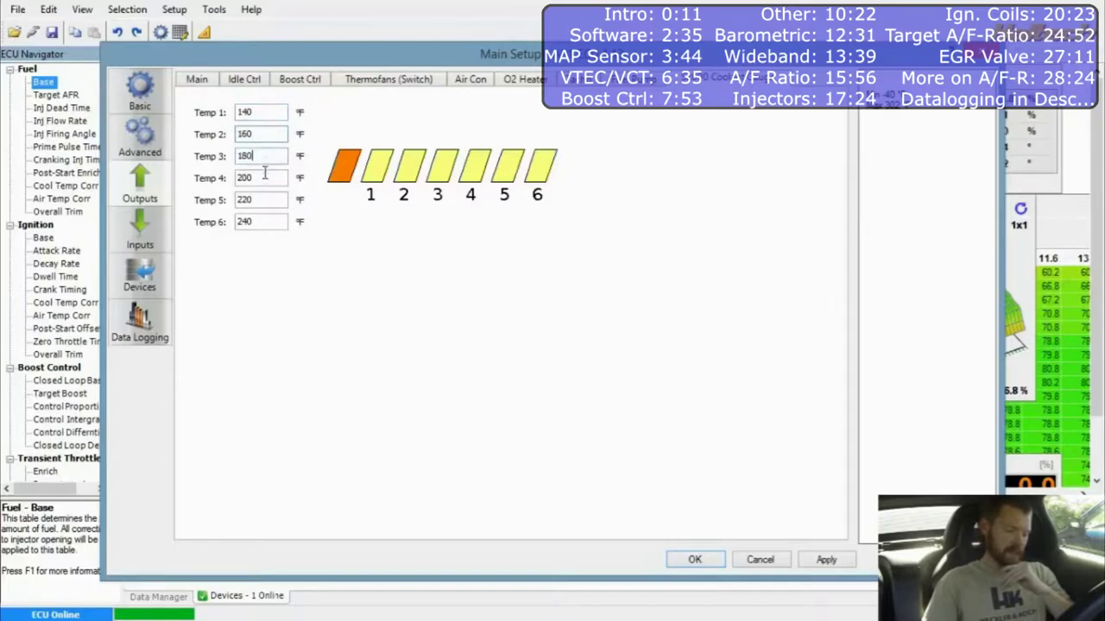
pyautogui.click(265, 175)
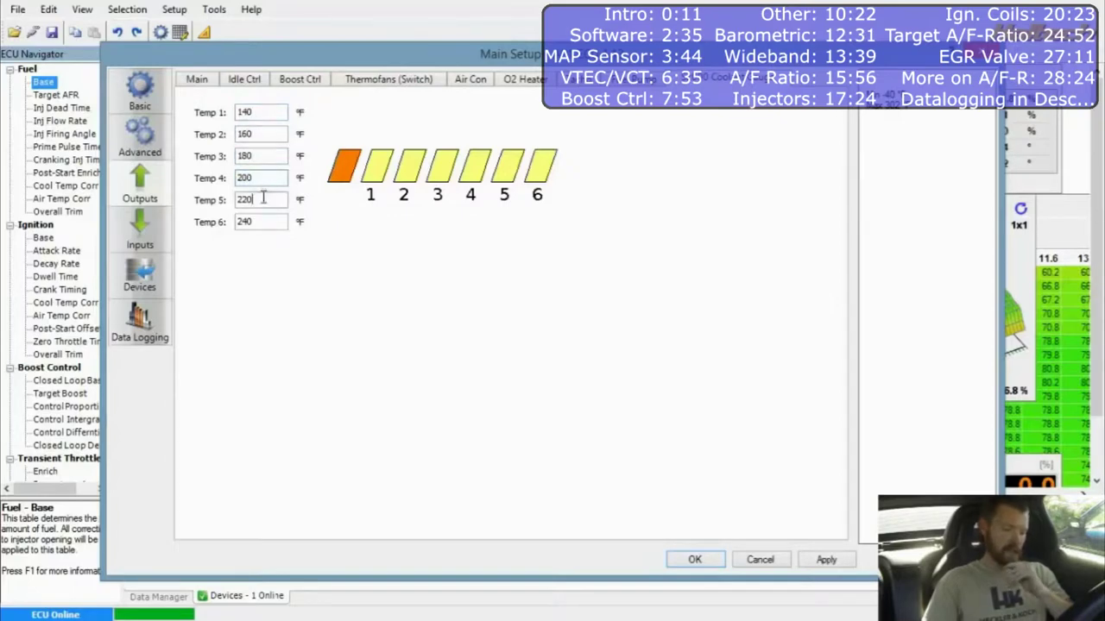
pyautogui.click(264, 198)
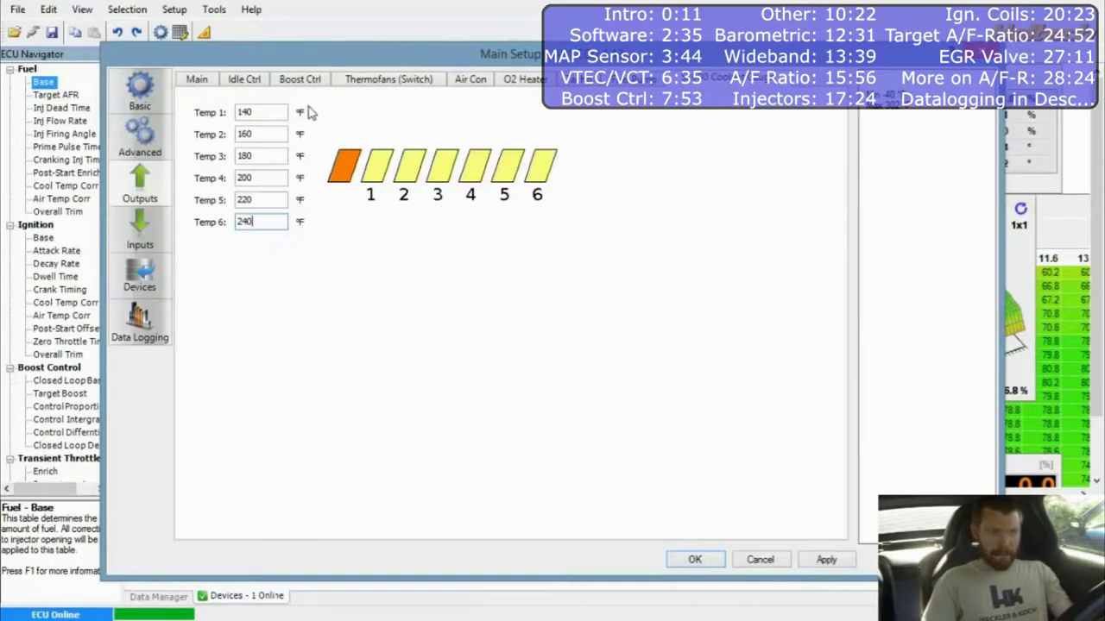
# Enable AVI1 as a Coolant Pressure Sensor and check its calibration tab
pyautogui.click(139, 136)
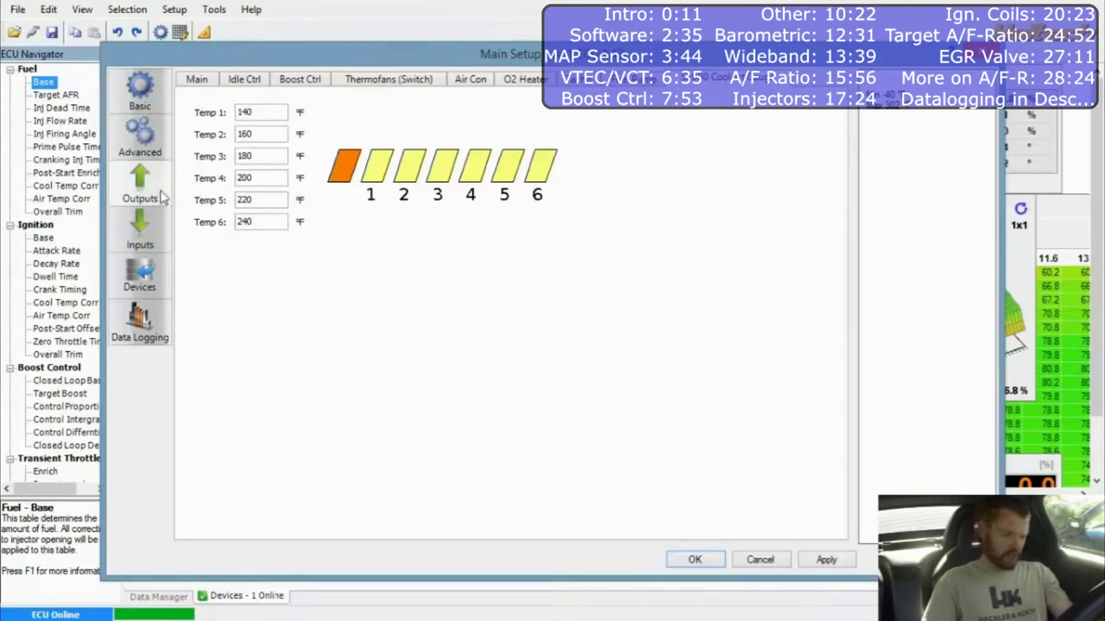
pyautogui.click(136, 233)
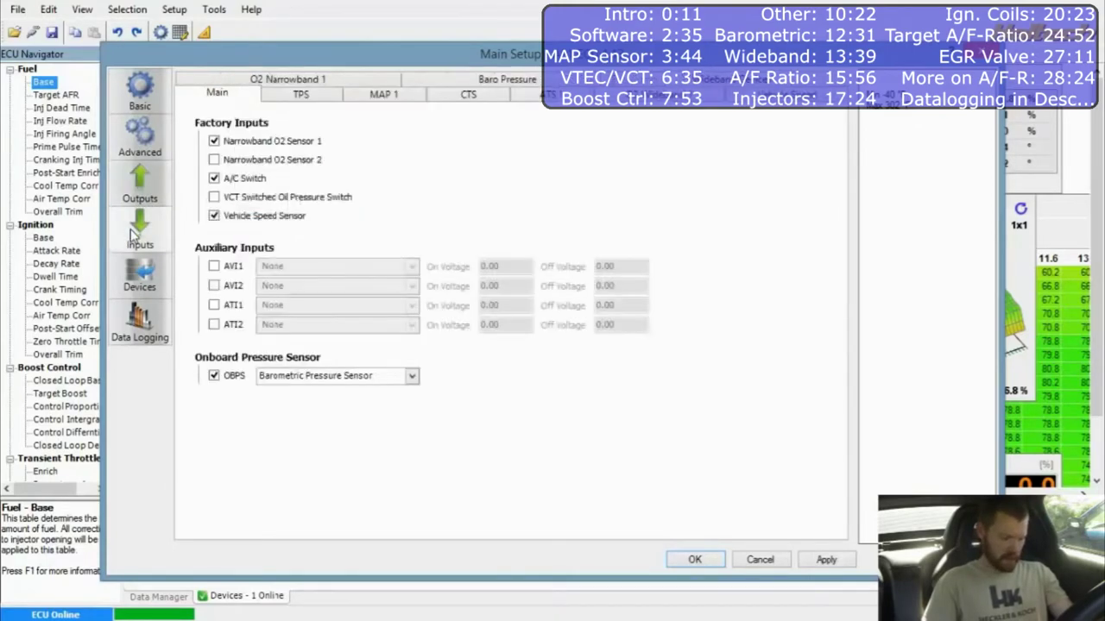
pyautogui.click(215, 267)
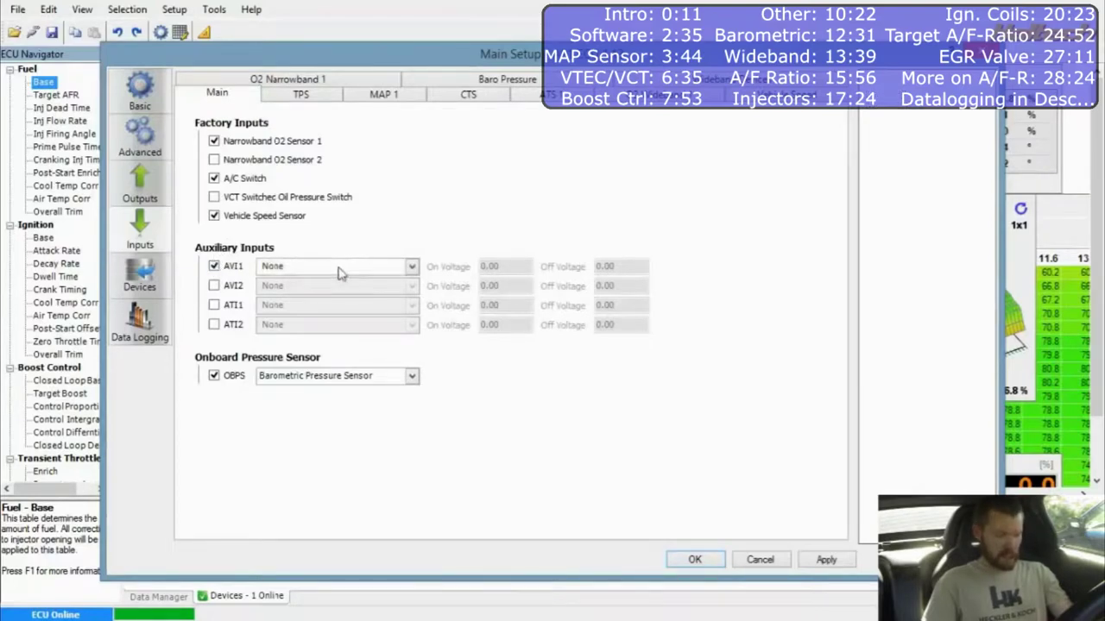
pyautogui.click(340, 271)
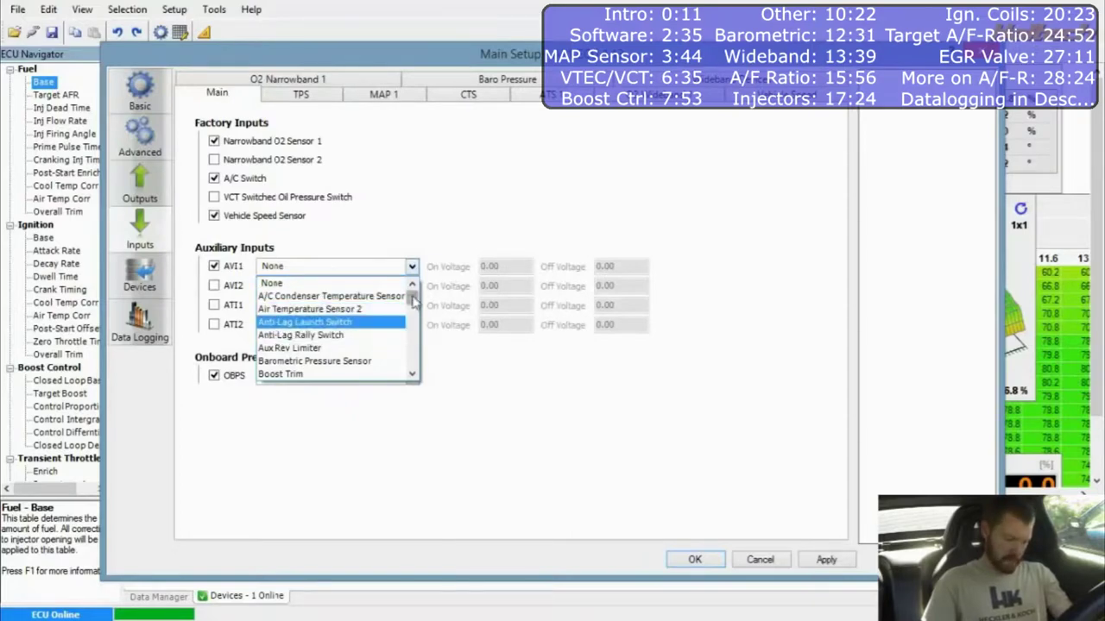
pyautogui.moveTo(413, 303)
pyautogui.mouseDown()
pyautogui.moveTo(414, 353)
pyautogui.moveTo(413, 315)
pyautogui.mouseUp()
pyautogui.click(345, 325)
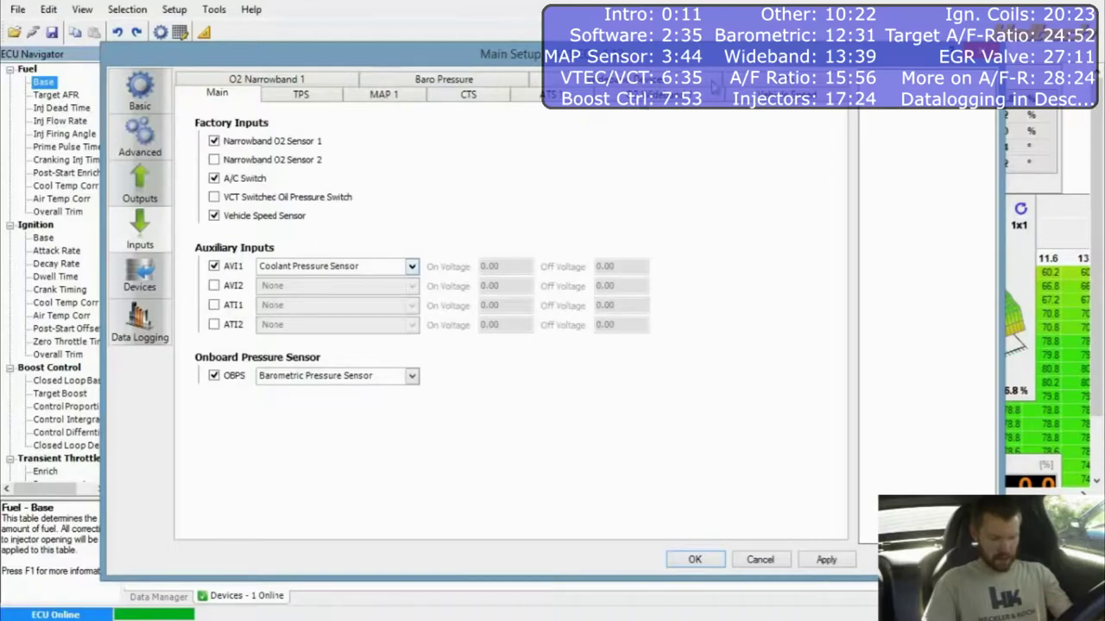
pyautogui.click(443, 78)
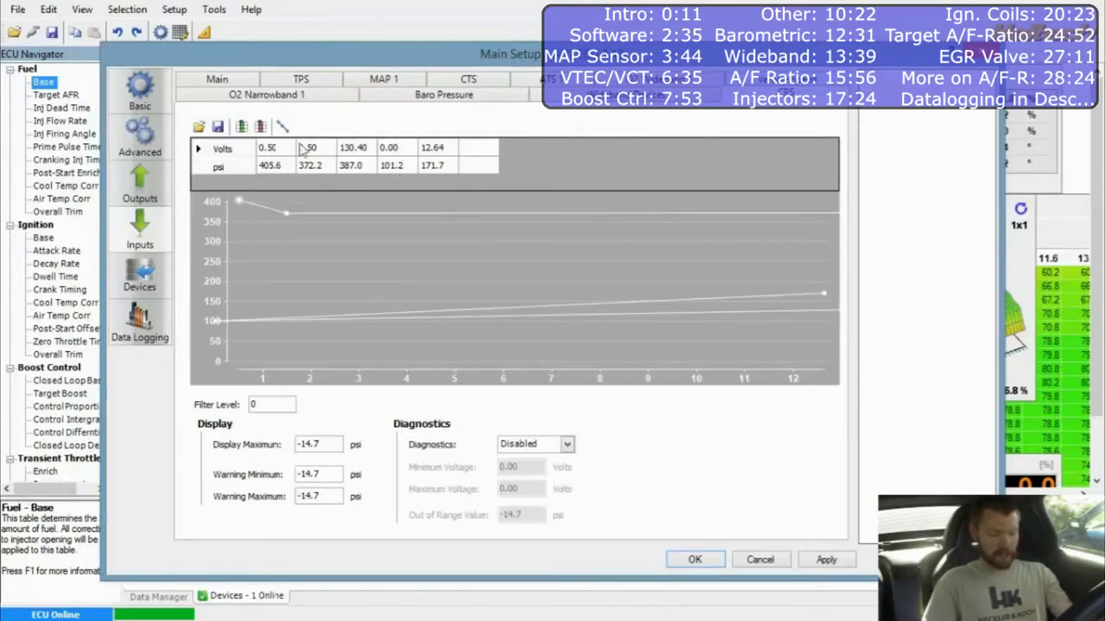
pyautogui.click(217, 78)
# Set the AVI1 sensor type back to None and untick AVI1
pyautogui.click(214, 268)
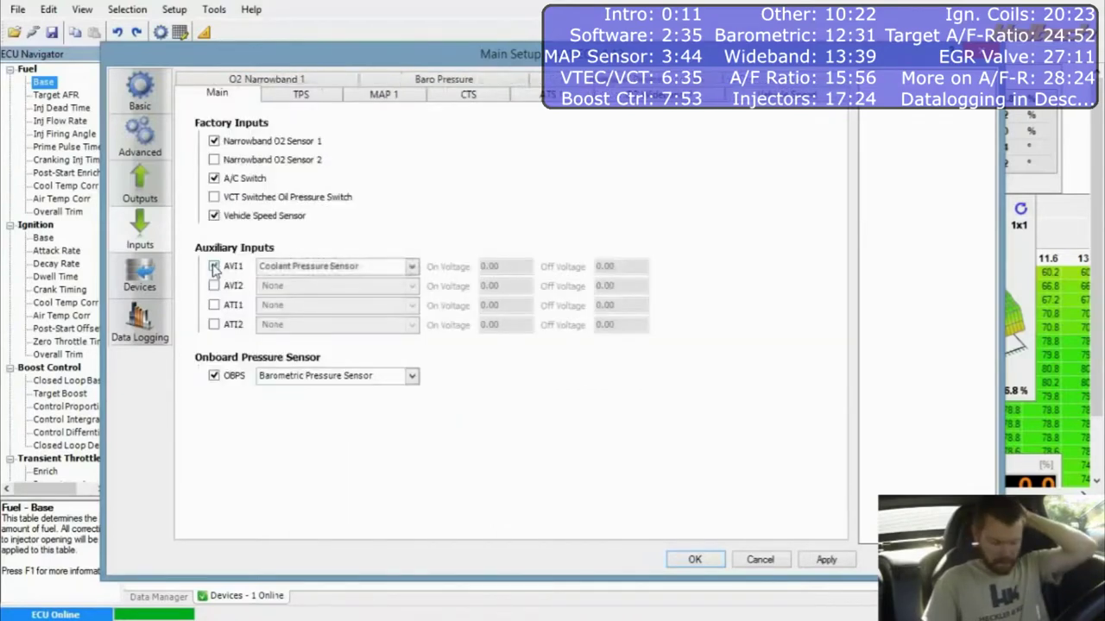
pyautogui.click(348, 270)
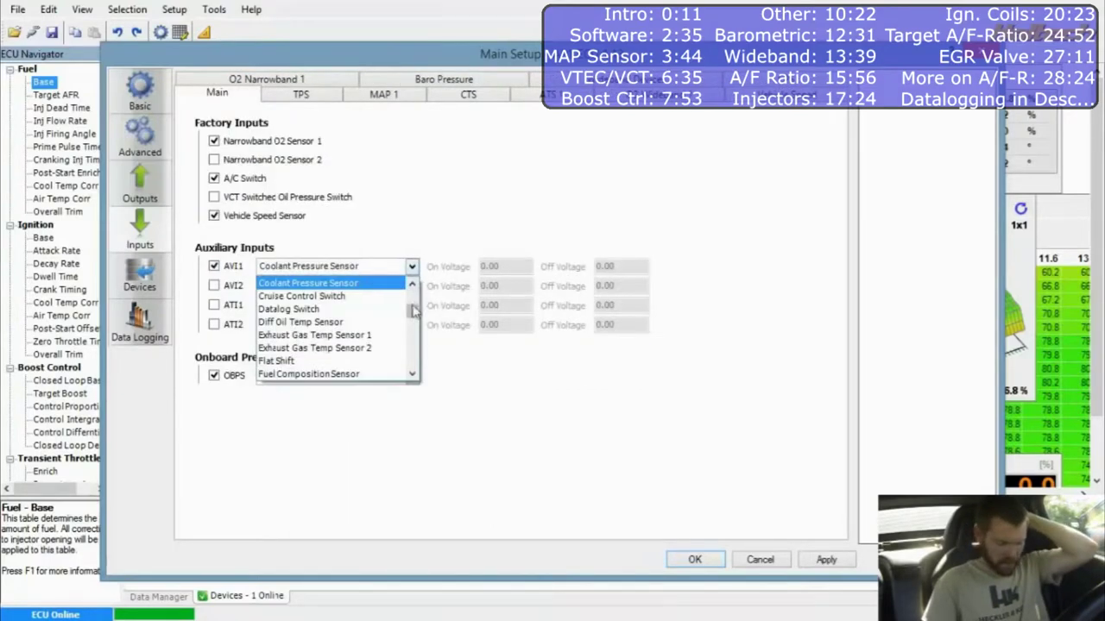
pyautogui.moveTo(415, 313); pyautogui.dragTo(414, 290)
pyautogui.click(352, 285)
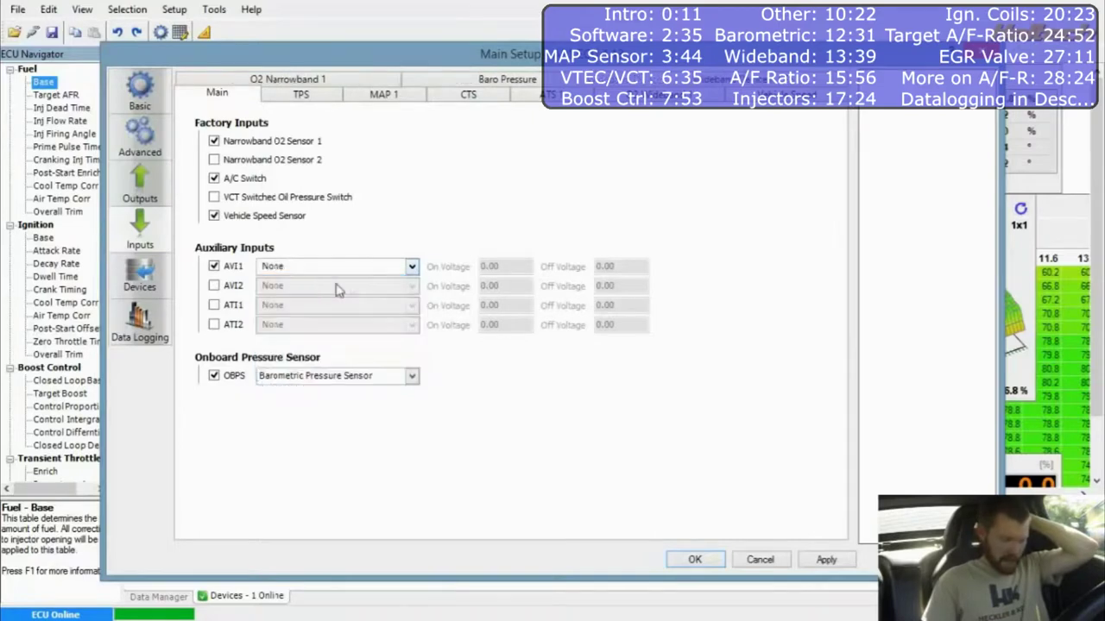
pyautogui.click(214, 268)
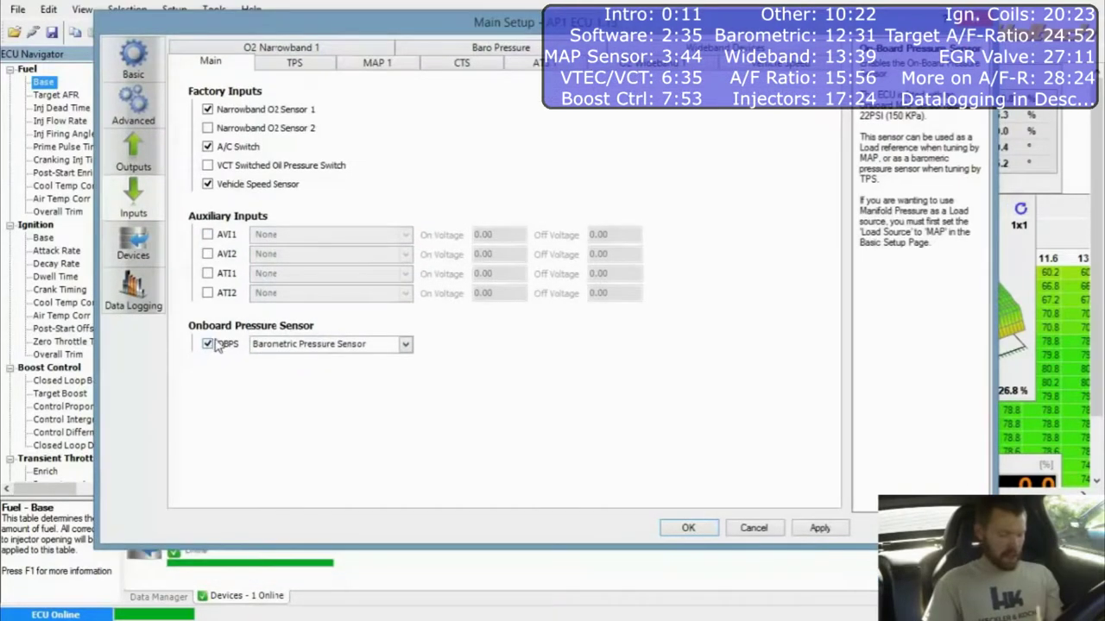
# Keep the onboard pressure sensor as Barometric Pressure Sensor, then go to CAN Devices
pyautogui.click(347, 355)
pyautogui.click(345, 356)
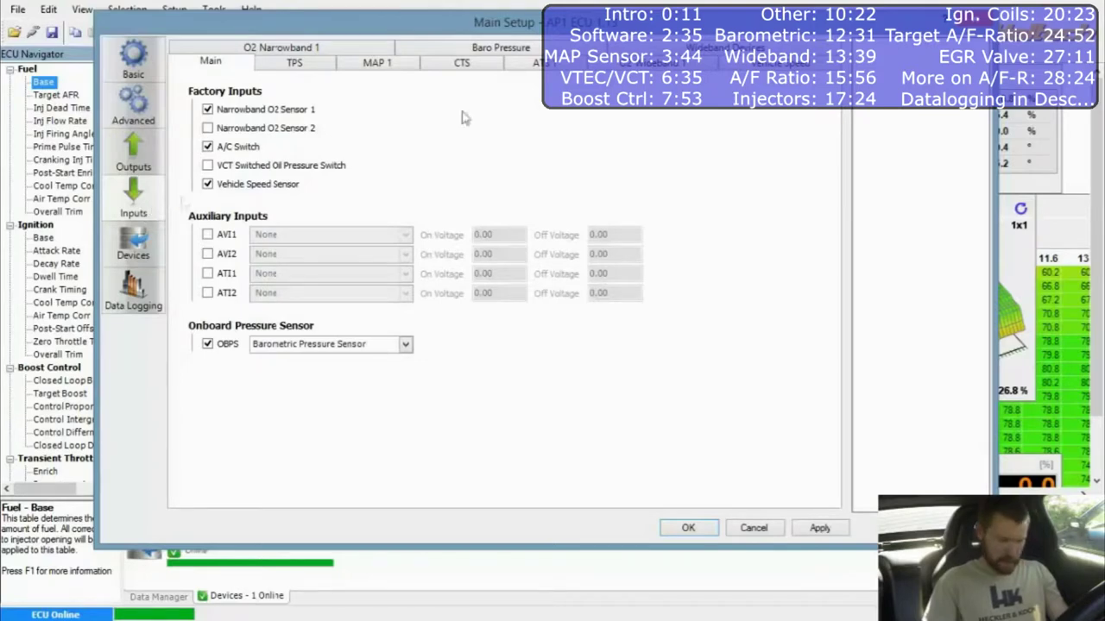
pyautogui.click(129, 246)
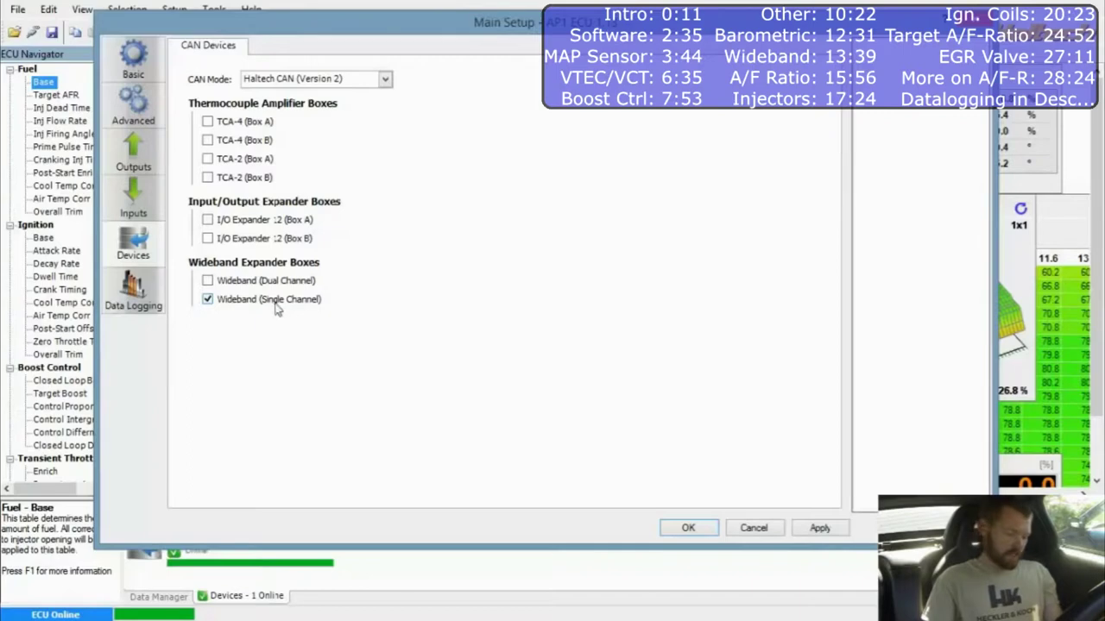
# Review CAN Devices: Haltech CAN (Version 2) with Wideband (Single Channel) ticked
pyautogui.moveTo(311, 303)
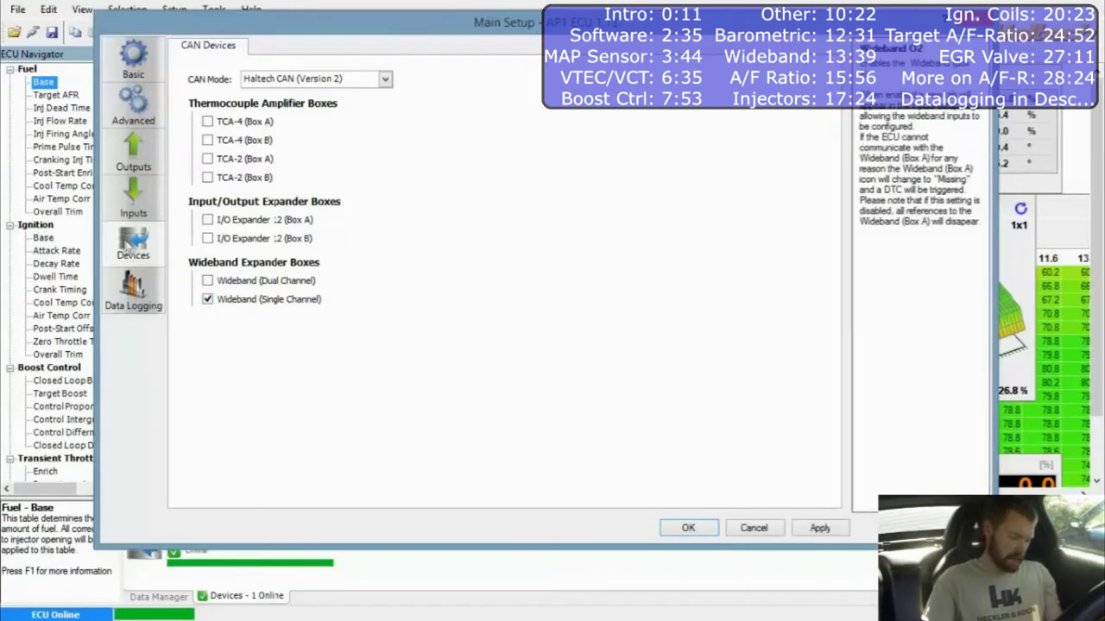
# Check the WBI1 wideband input, then return to the O2 Narrowband 1 calibration (0–5 V to 10–20 AFR)
pyautogui.click(136, 200)
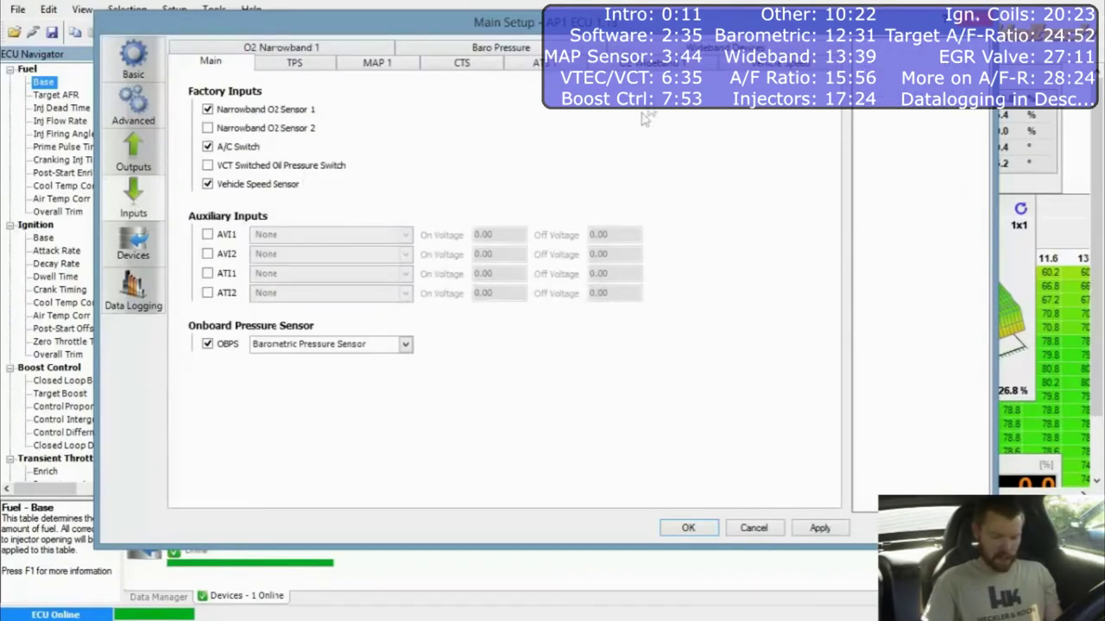
pyautogui.click(282, 48)
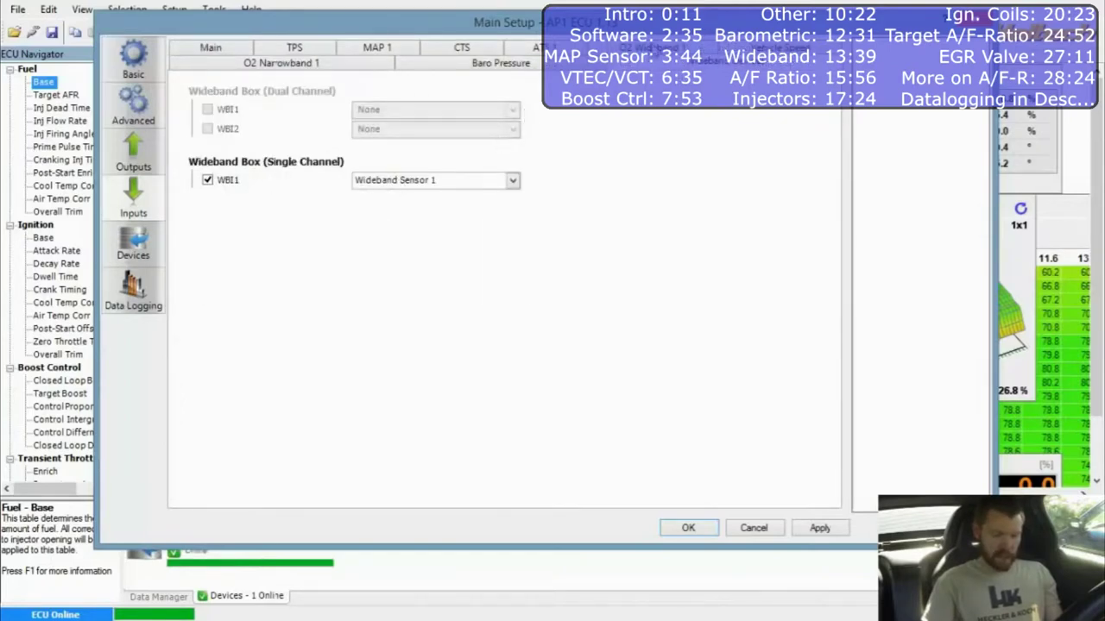
pyautogui.click(649, 48)
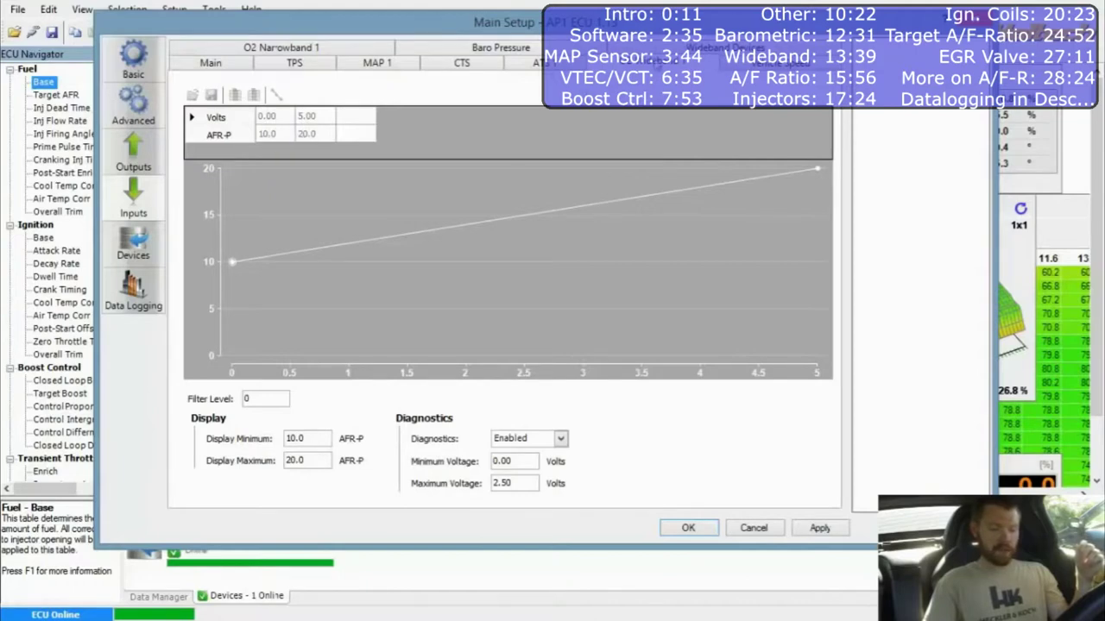
pyautogui.click(729, 47)
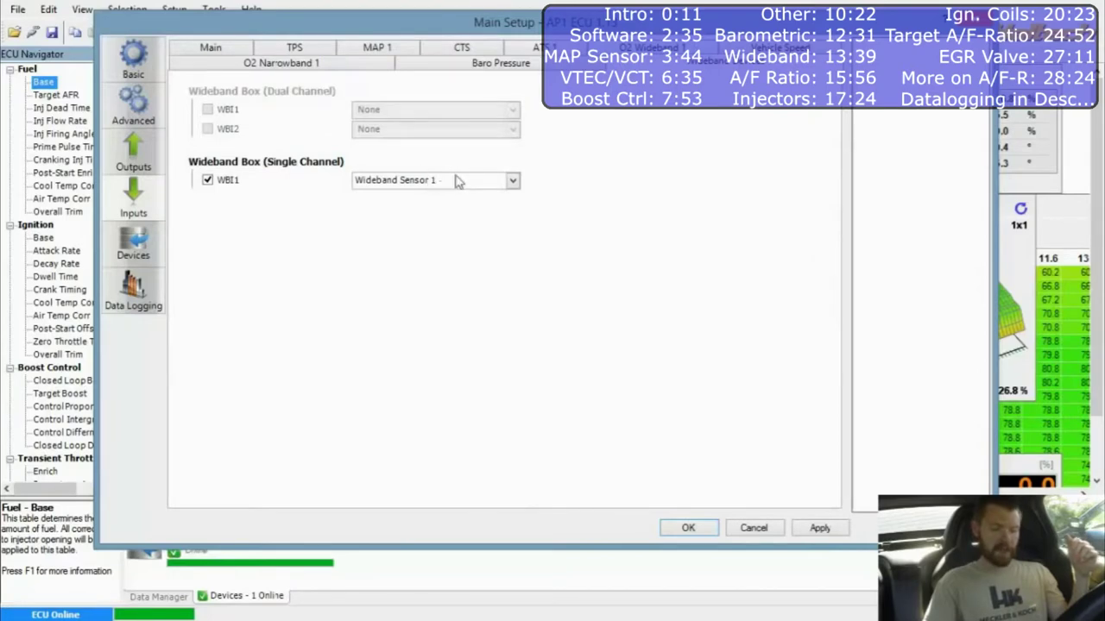
pyautogui.click(650, 47)
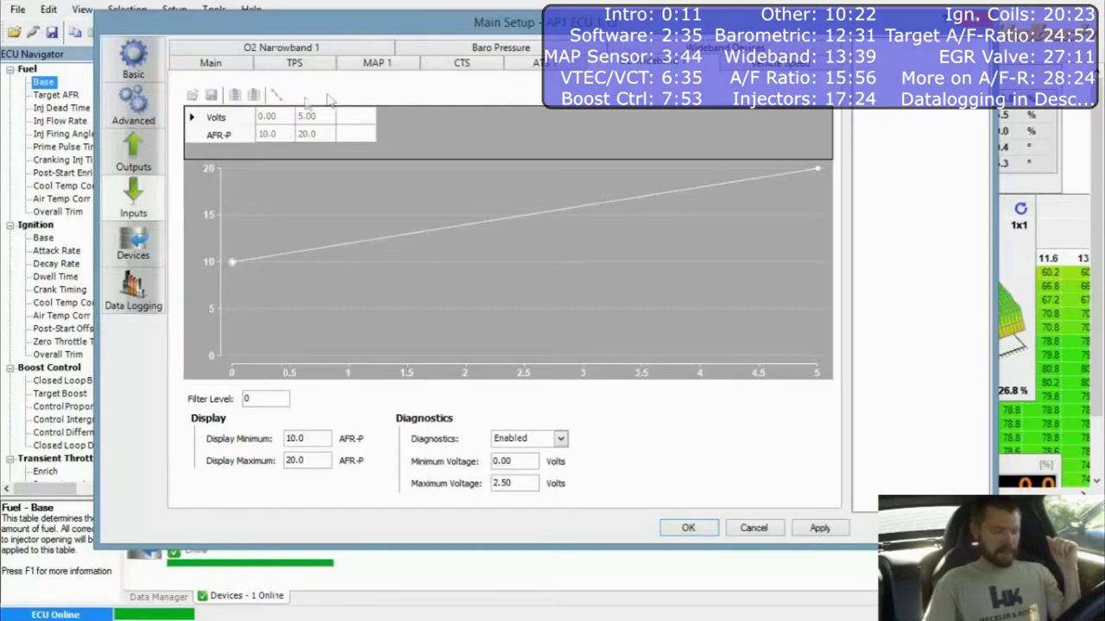
# Glance at the Thermofans output settings, then cancel out of Main Setup
pyautogui.click(134, 159)
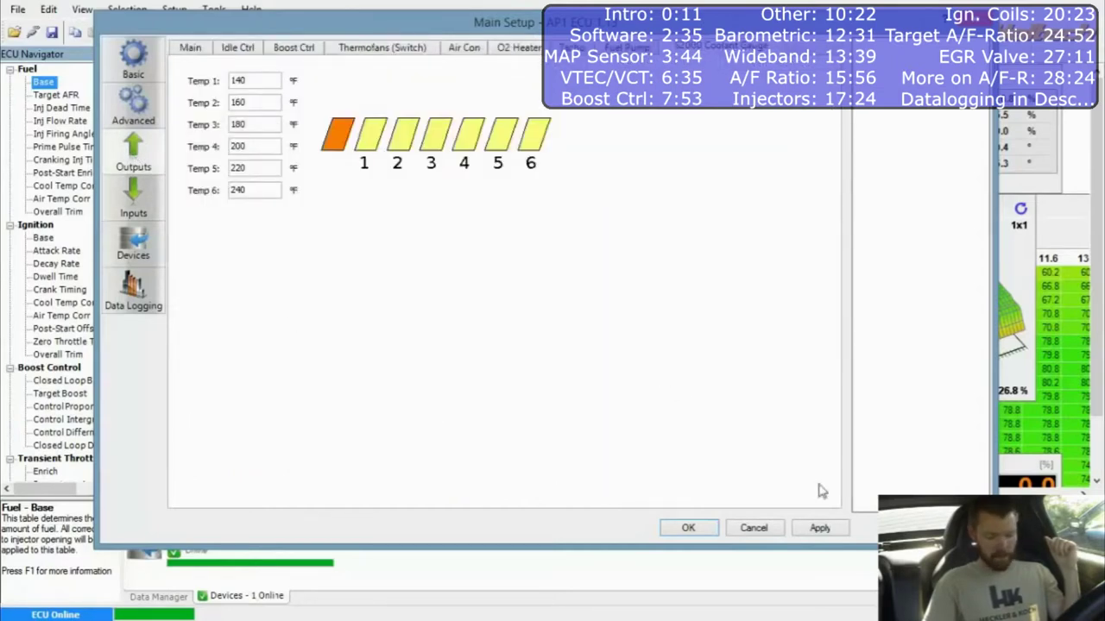
pyautogui.click(752, 528)
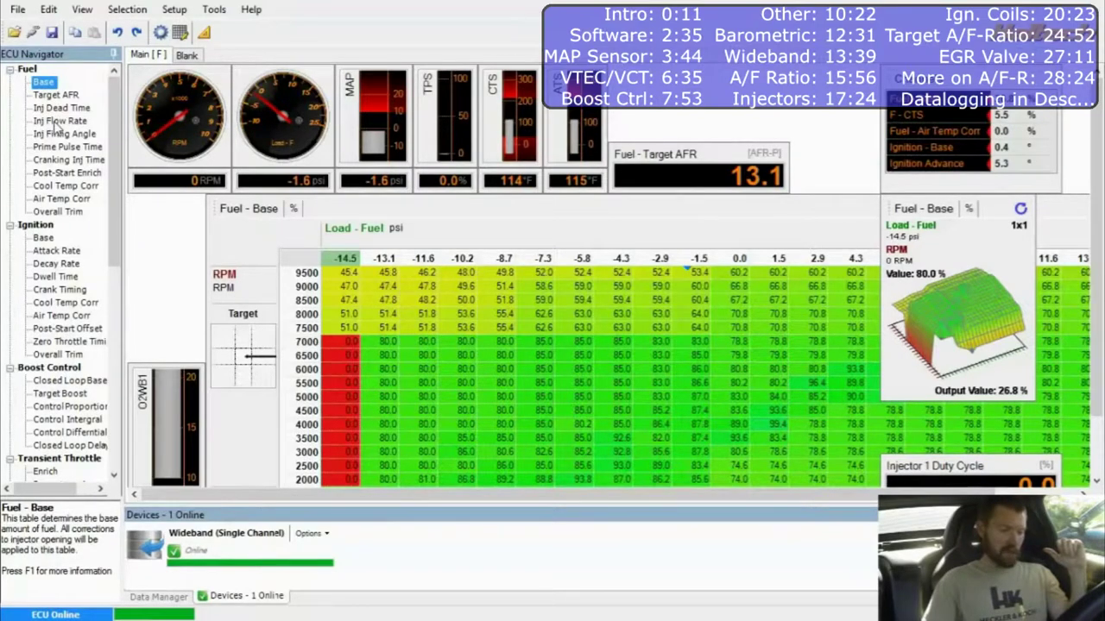
# Show the Fuel - Injector Flow Rate table, set to 578 cc/min
pyautogui.click(55, 125)
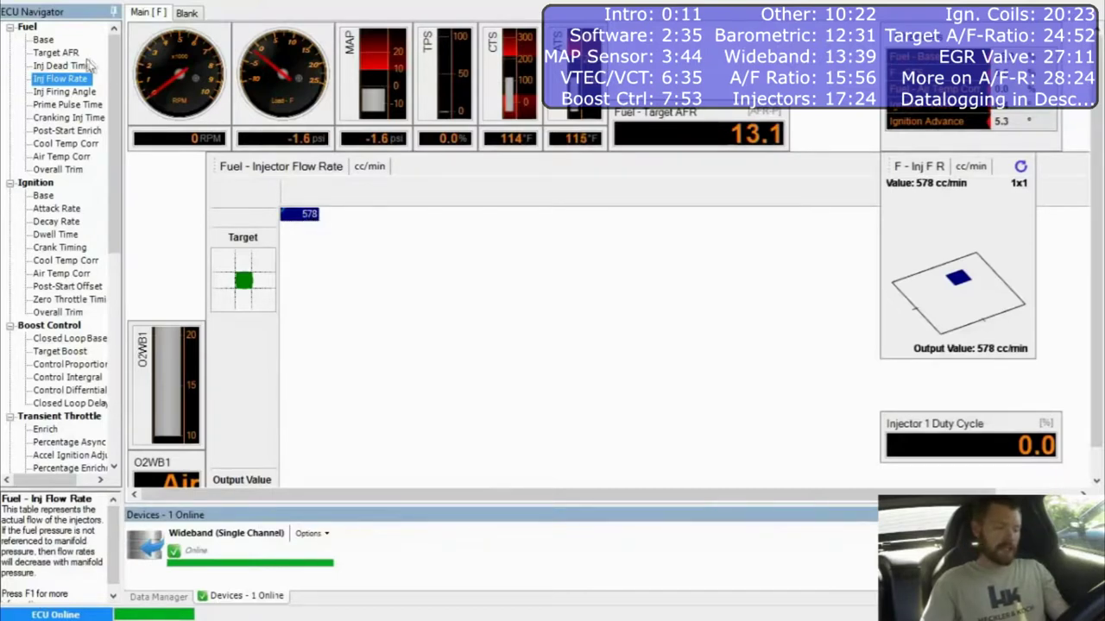
# Review Inj Dead Time (2.277 ms at 6 V to 0.510 ms at 16 V) against Inj Flow Rate
pyautogui.click(57, 66)
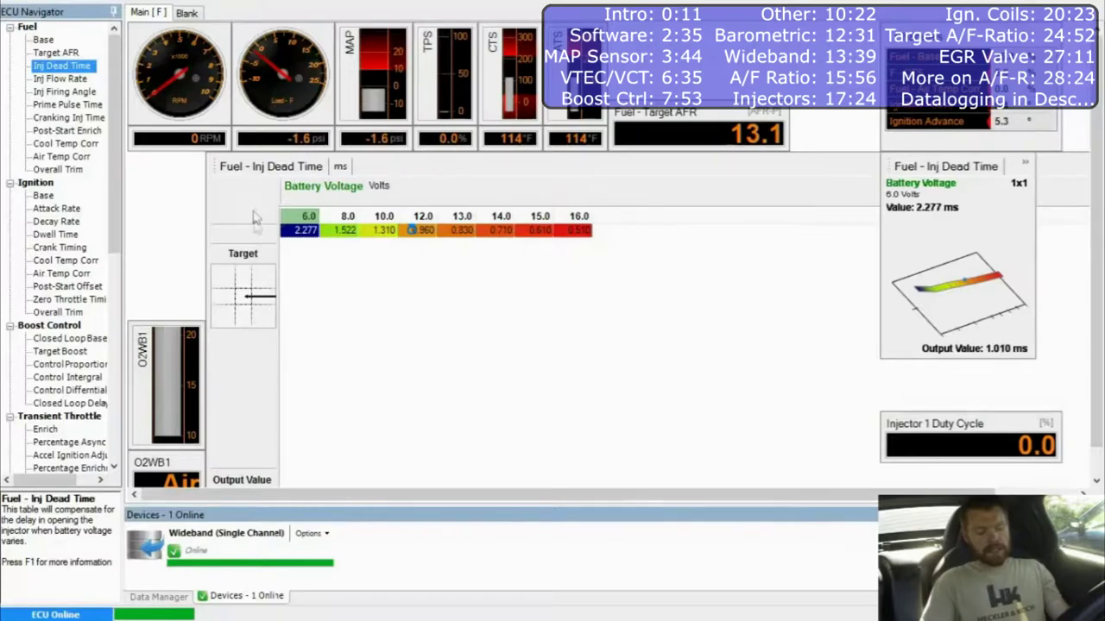
pyautogui.click(52, 79)
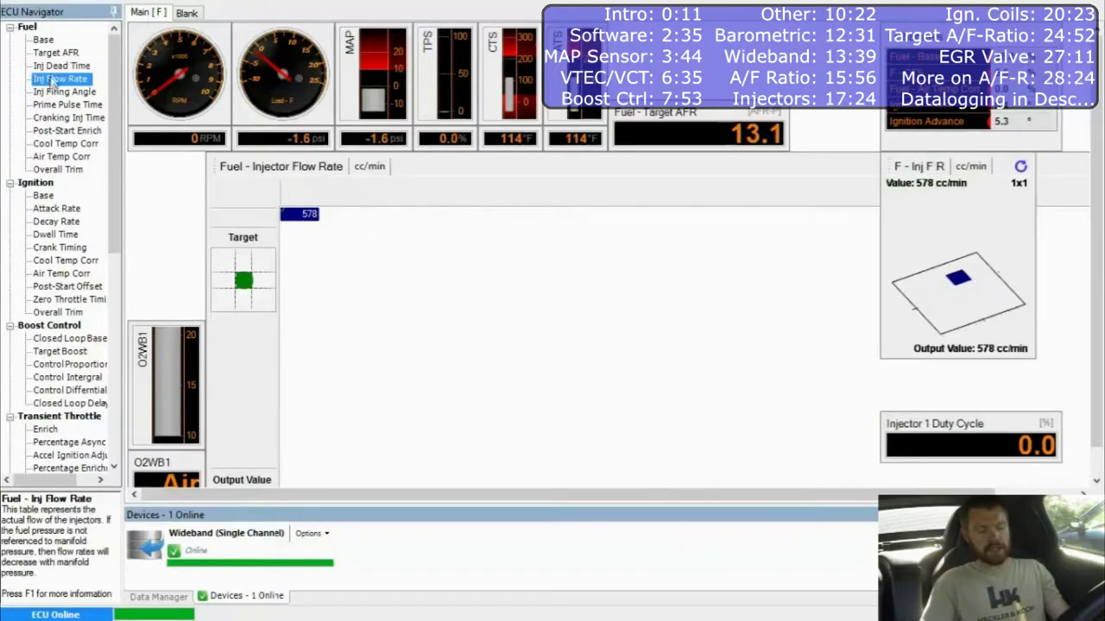
pyautogui.click(57, 66)
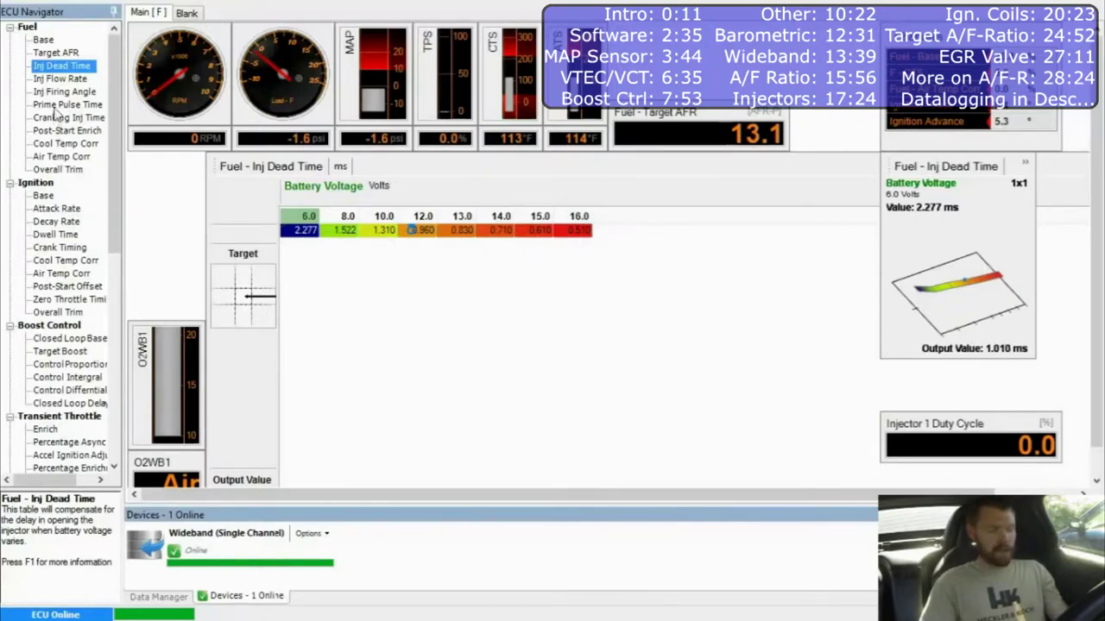
pyautogui.click(56, 235)
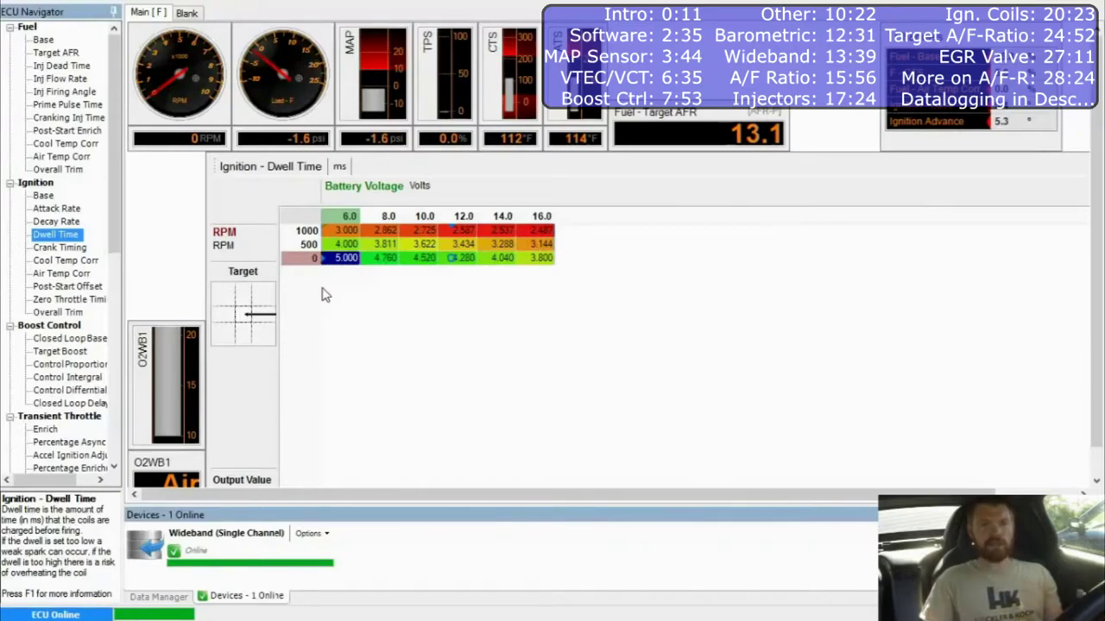
# Review the Ignition Dwell Time table, peaking at 5.000 ms at 6 V
pyautogui.moveTo(116, 197); pyautogui.dragTo(116, 208)
# Compare the Closed Loop Base Duty and Target Boost tables, then view Control Proportional (1.0)
pyautogui.click(66, 291)
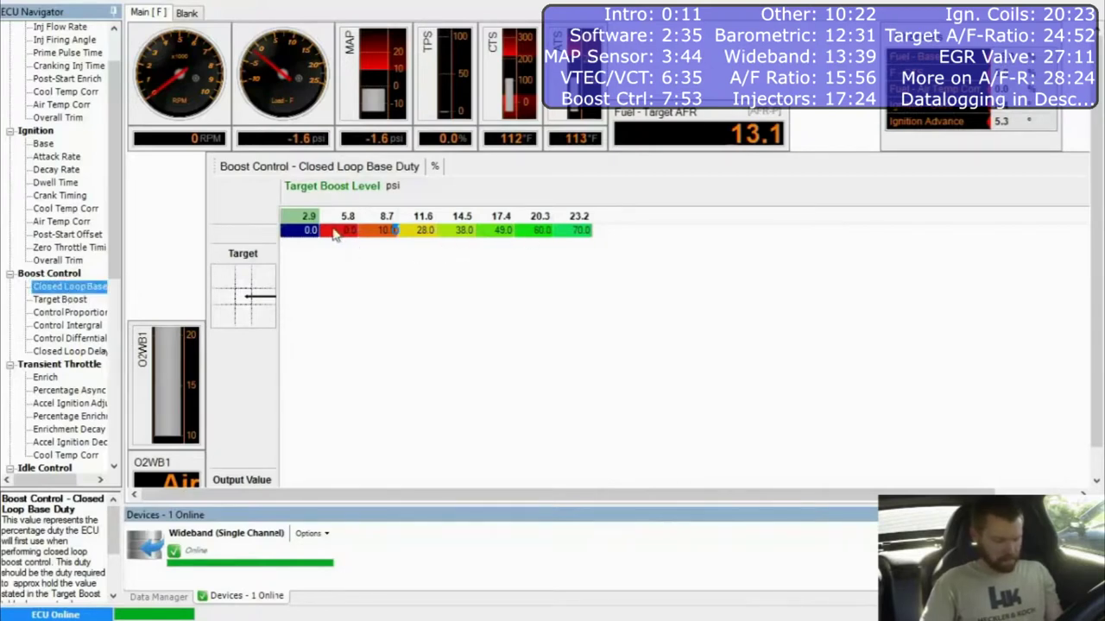
pyautogui.click(56, 300)
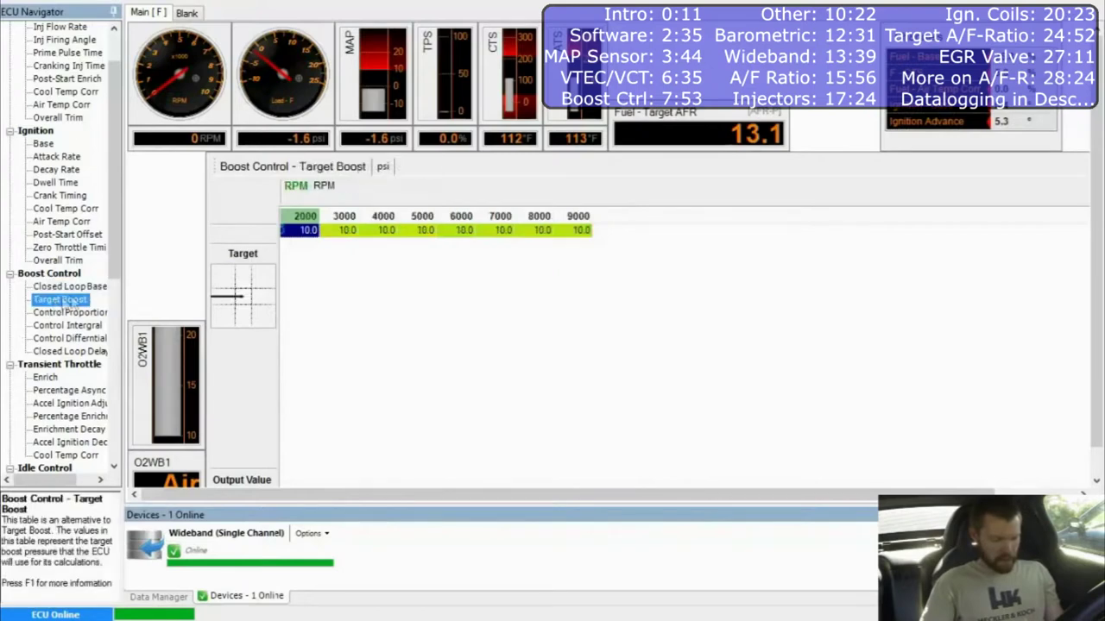
pyautogui.click(66, 288)
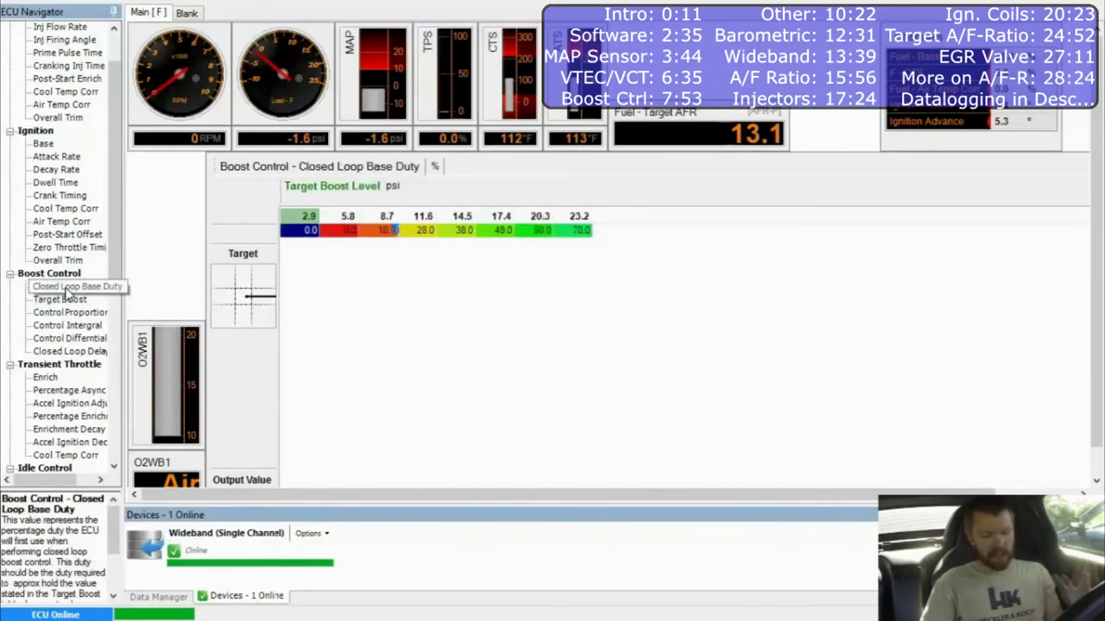
pyautogui.click(61, 304)
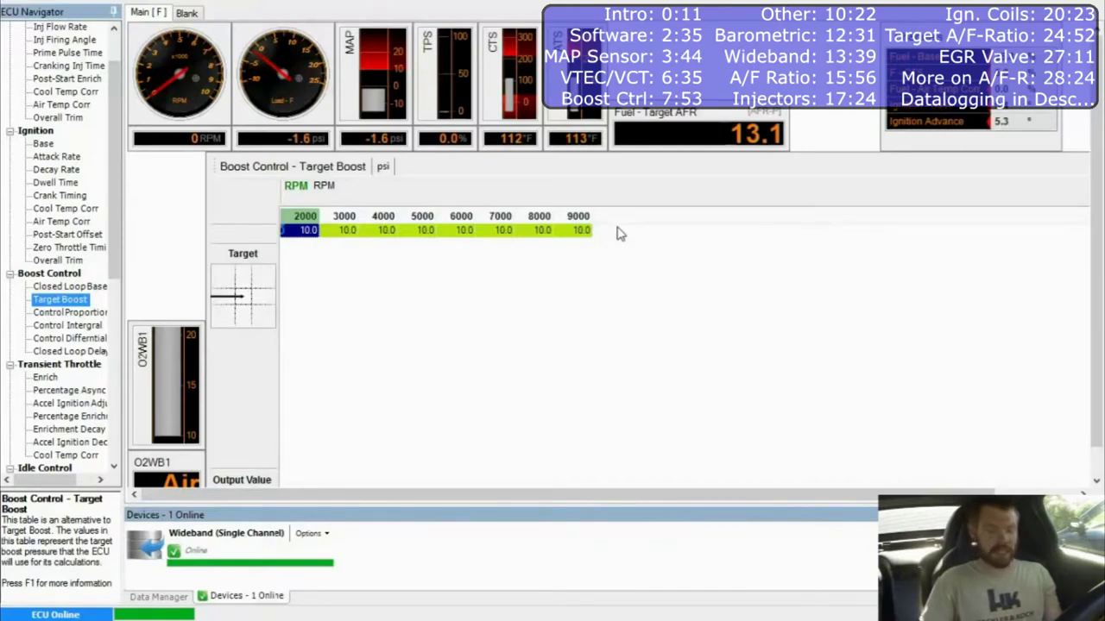
pyautogui.click(62, 314)
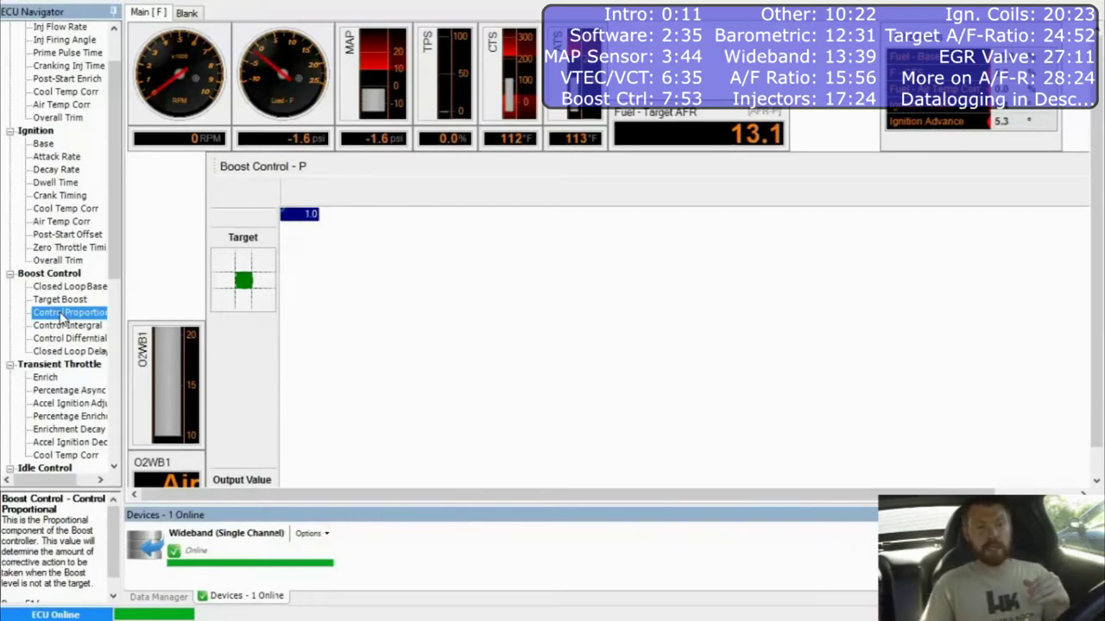
# Check the Boost Control Integral value of 0.0, then return to the Fuel - Base map
pyautogui.click(67, 325)
pyautogui.scroll(1, 109, 146)
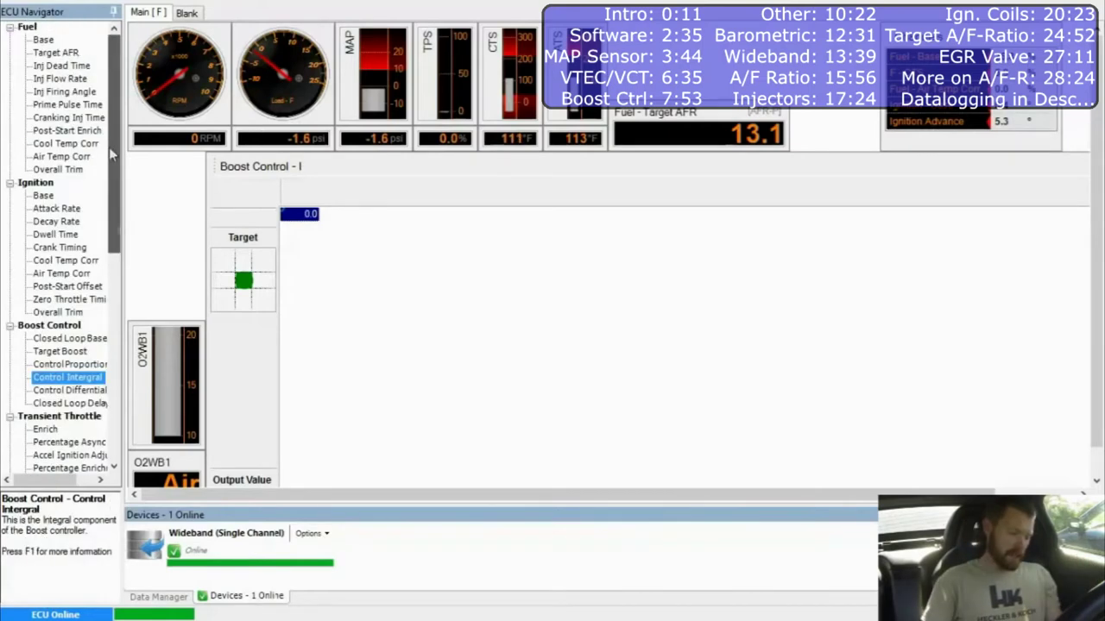
pyautogui.scroll(1, 109, 192)
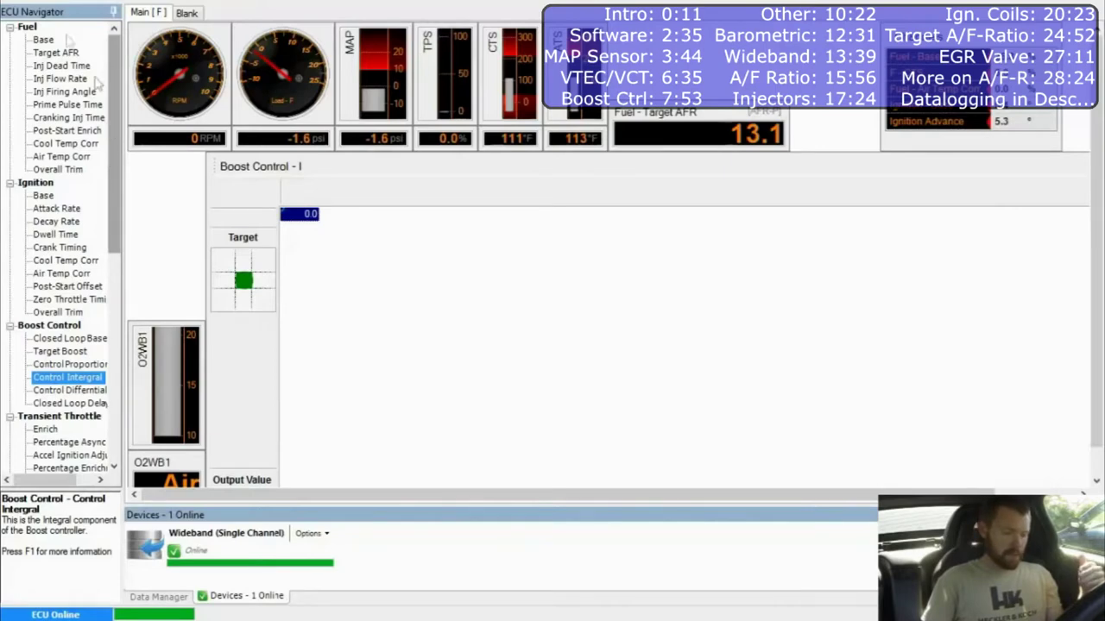
pyautogui.click(40, 40)
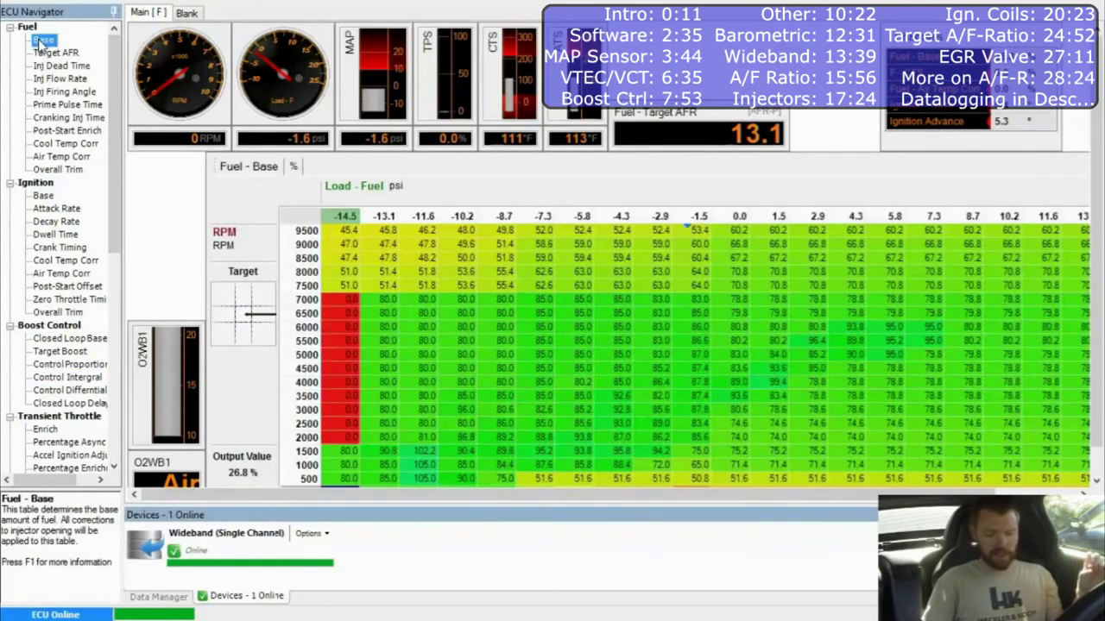
# Show the Fuel - Target AFR map, from 14.7 at light load to 10.0 under boost
pyautogui.click(48, 54)
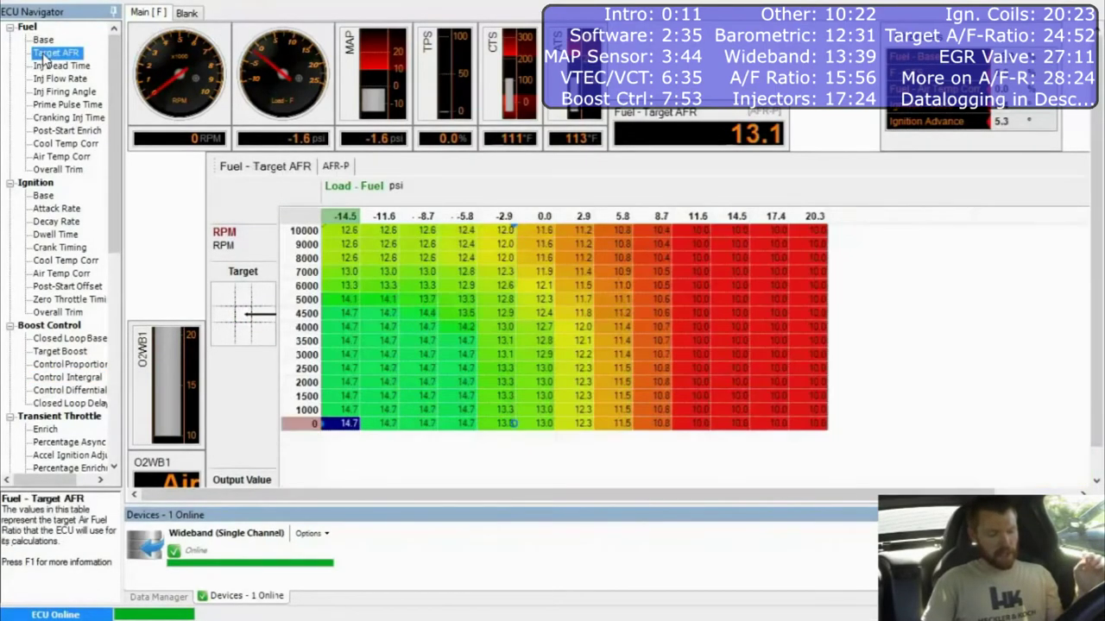